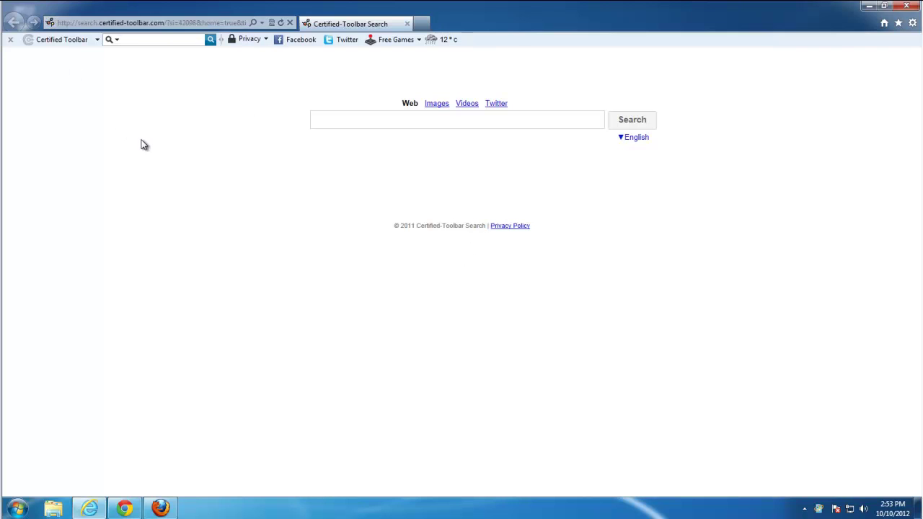
# - Inspect the Certified-Toolbar start page and toolbar in Internet Explorer, Google Chrome and Firefox, minimizing each browser window
pyautogui.click(90, 509)
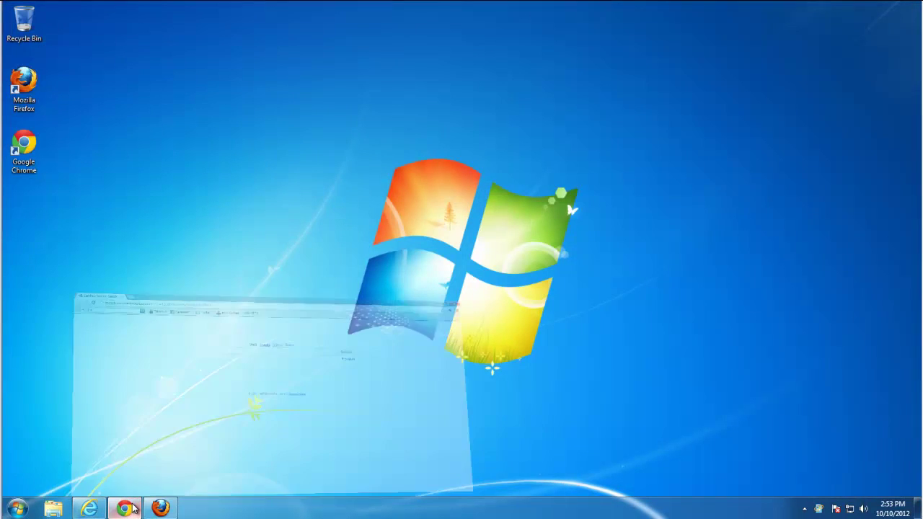
pyautogui.click(126, 509)
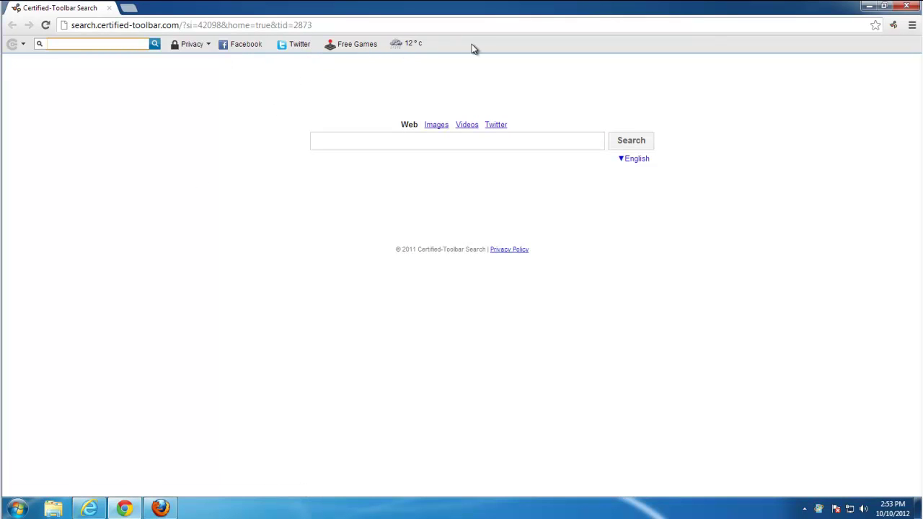
pyautogui.click(124, 508)
pyautogui.click(160, 508)
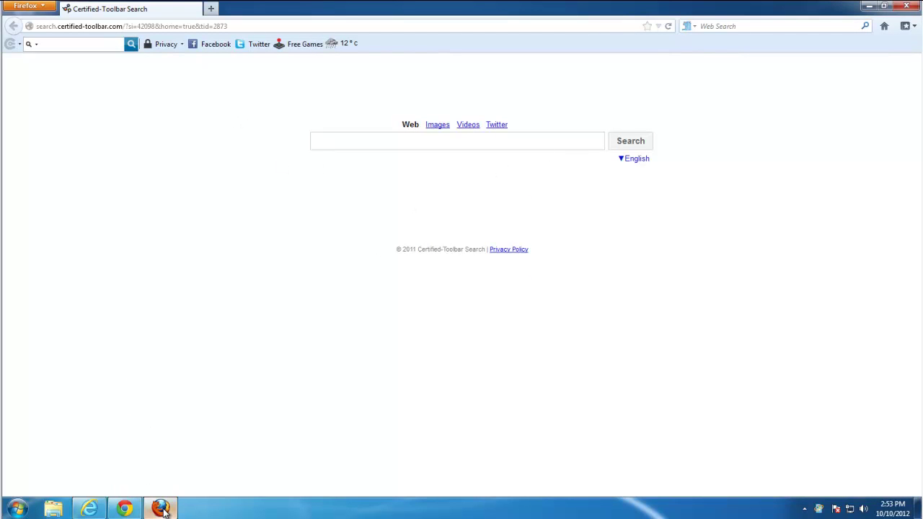
pyautogui.moveTo(163, 510)
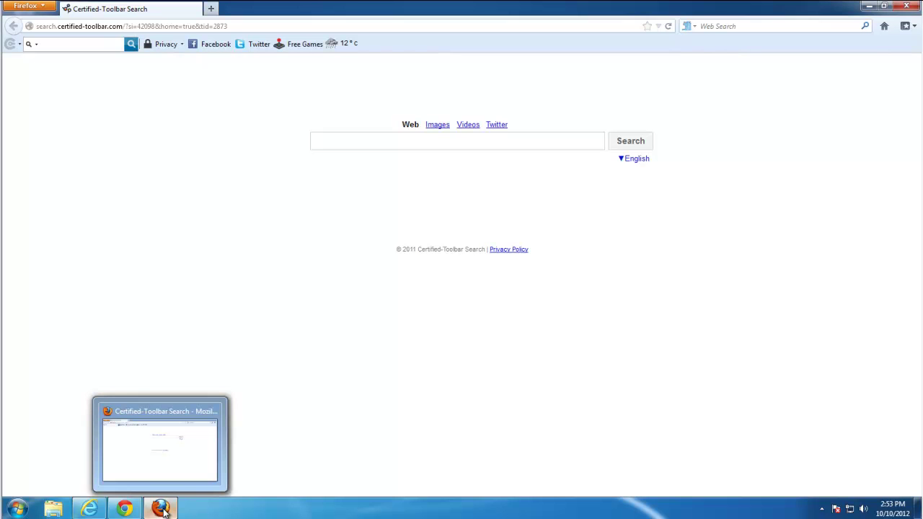
pyautogui.click(163, 509)
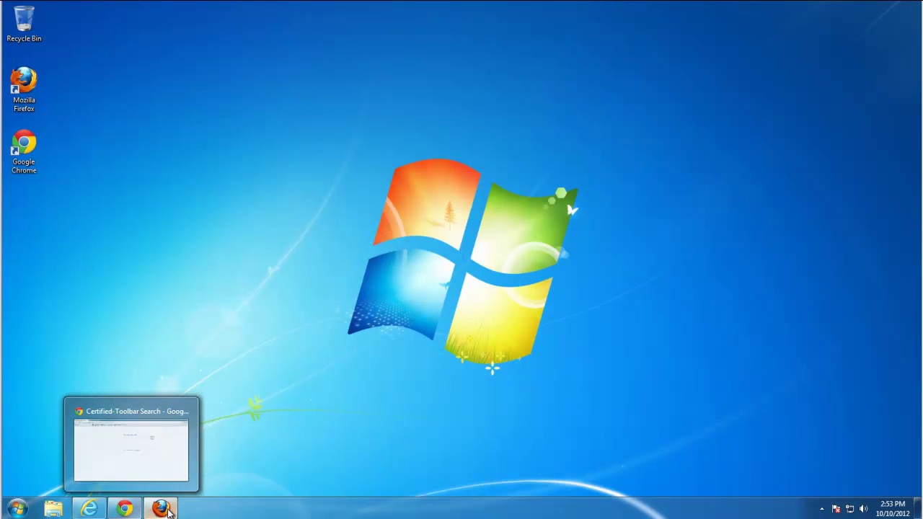
pyautogui.click(162, 509)
pyautogui.click(168, 511)
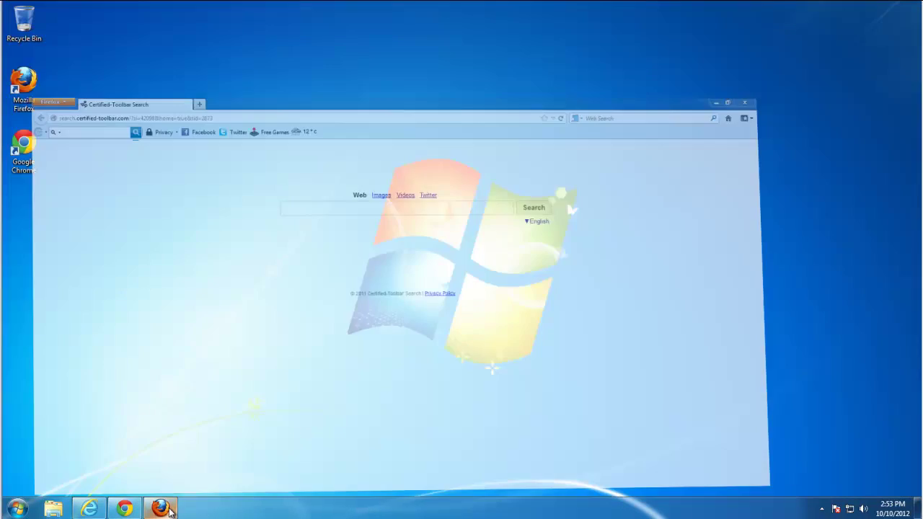
# - Close the open Internet Explorer, Google Chrome and Firefox windows
pyautogui.rightClick(89, 509)
pyautogui.click(70, 477)
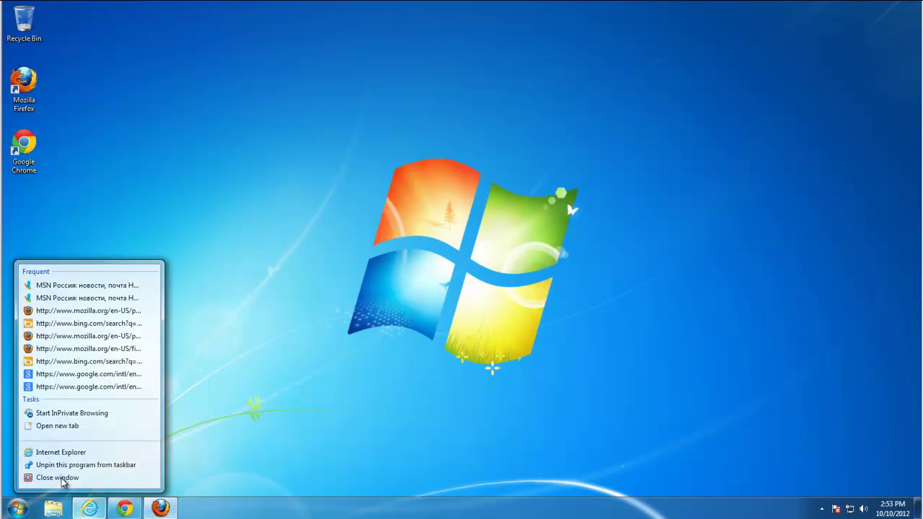
pyautogui.rightClick(125, 509)
pyautogui.click(93, 477)
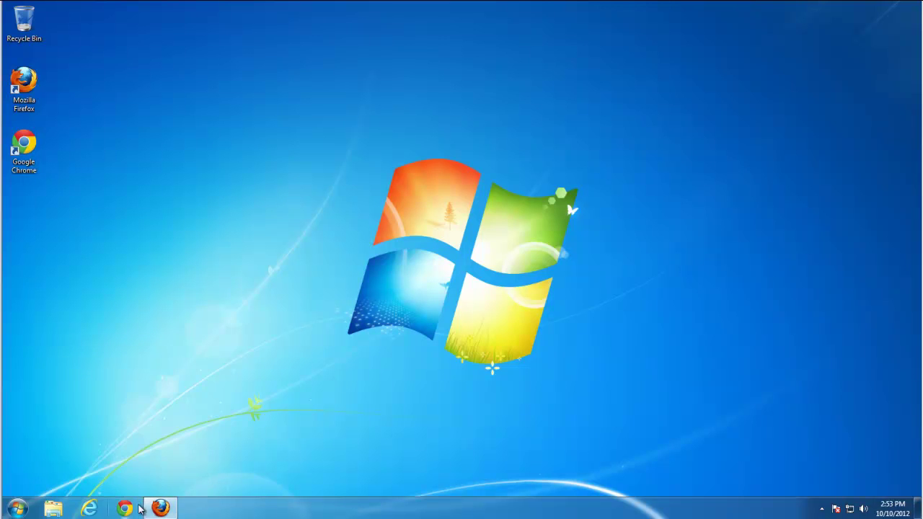
pyautogui.rightClick(160, 509)
pyautogui.click(108, 477)
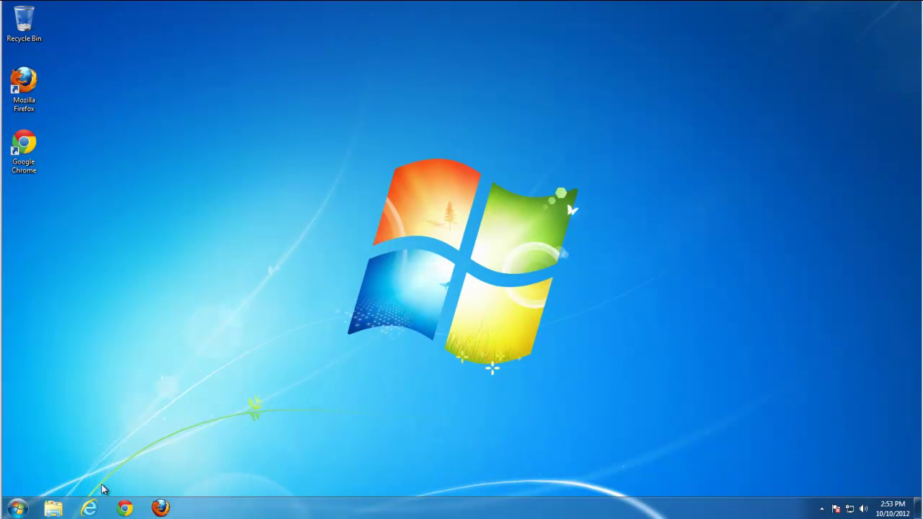
# - Switch to Control Panel and open the list of installed programs for uninstalling
pyautogui.click(22, 509)
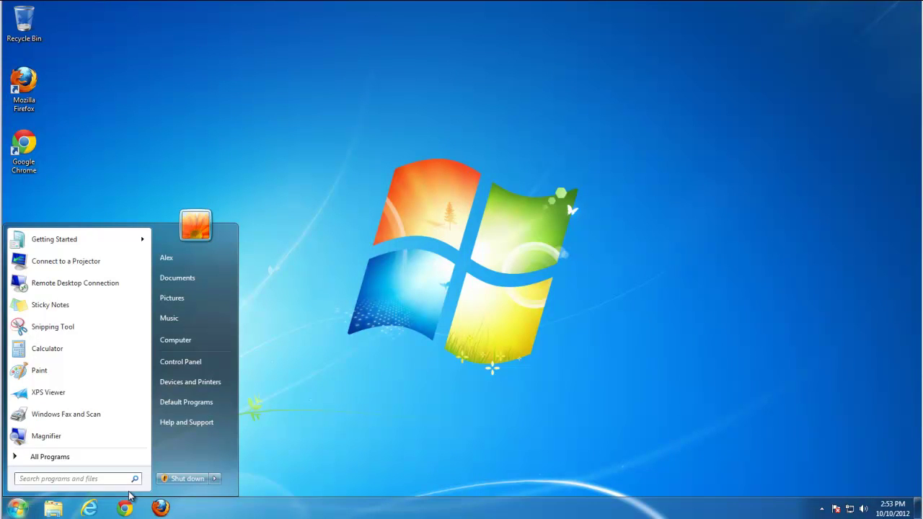
pyautogui.click(172, 364)
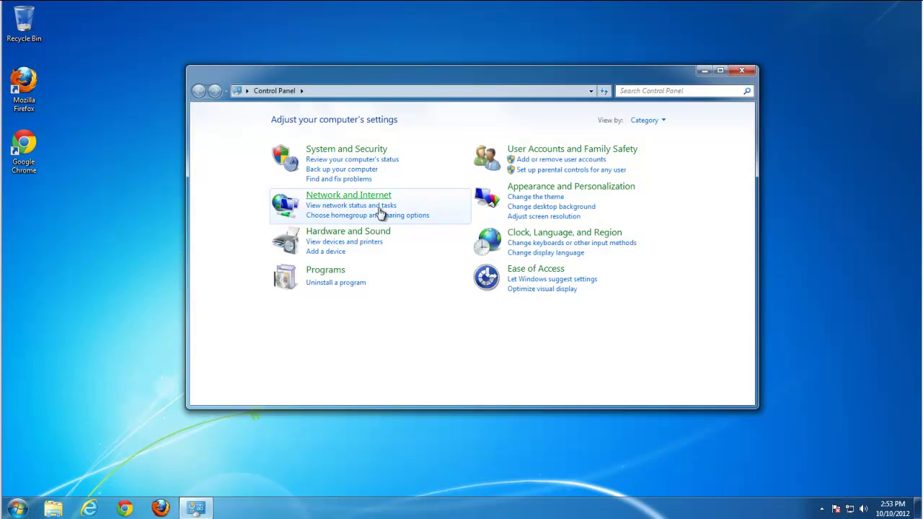
pyautogui.click(333, 283)
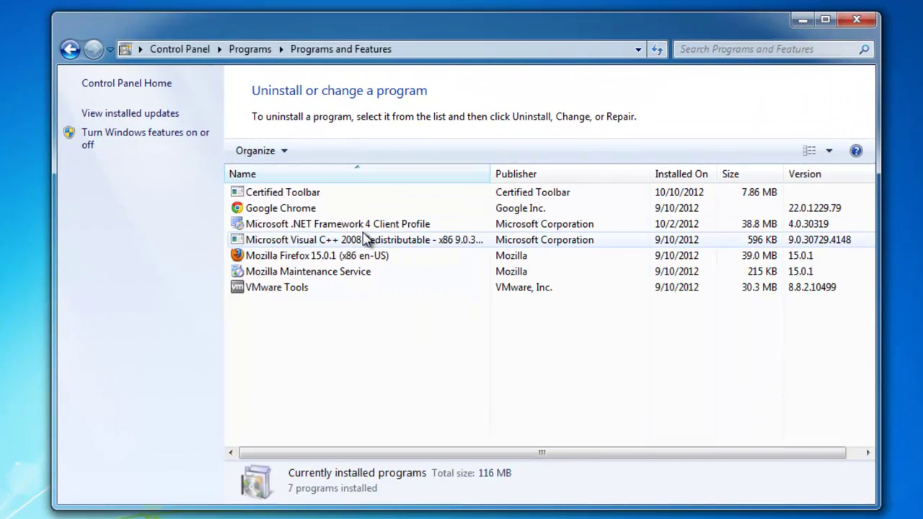
# - Uninstall Certified Toolbar, acknowledge its removal and close the Programs and Features window
pyautogui.click(280, 195)
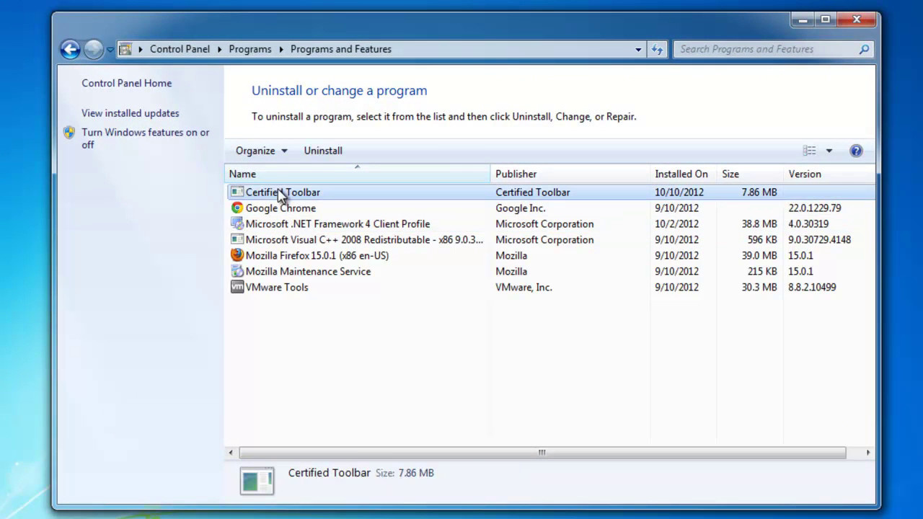
pyautogui.click(313, 151)
pyautogui.click(530, 344)
pyautogui.moveTo(366, 124); pyautogui.dragTo(429, 117)
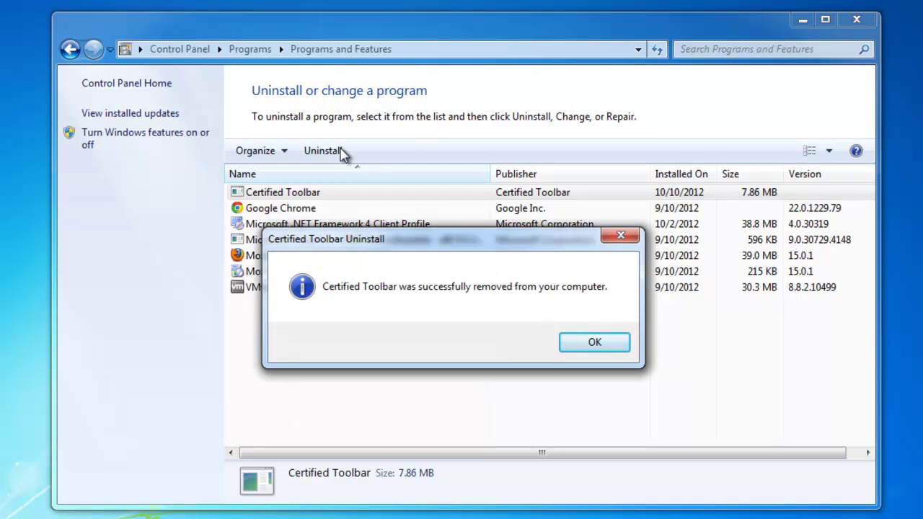
pyautogui.click(595, 347)
pyautogui.click(857, 19)
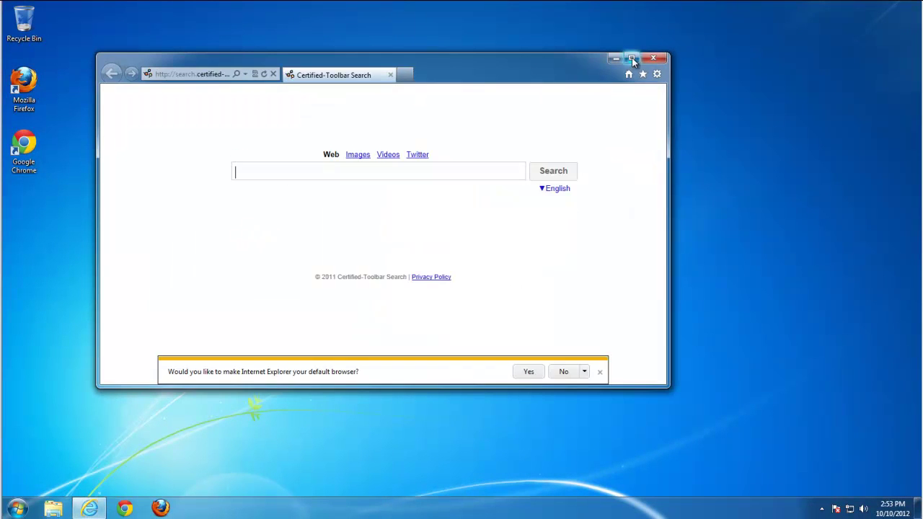
# - In Internet Explorer, dismiss the default browser prompt and set the home page to blank in Internet Options, applying the change
pyautogui.click(631, 59)
pyautogui.click(697, 487)
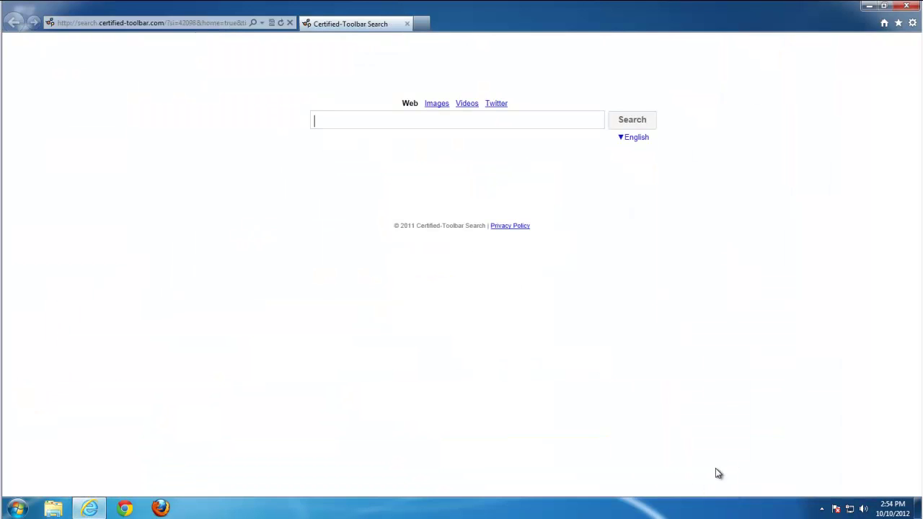
pyautogui.click(884, 7)
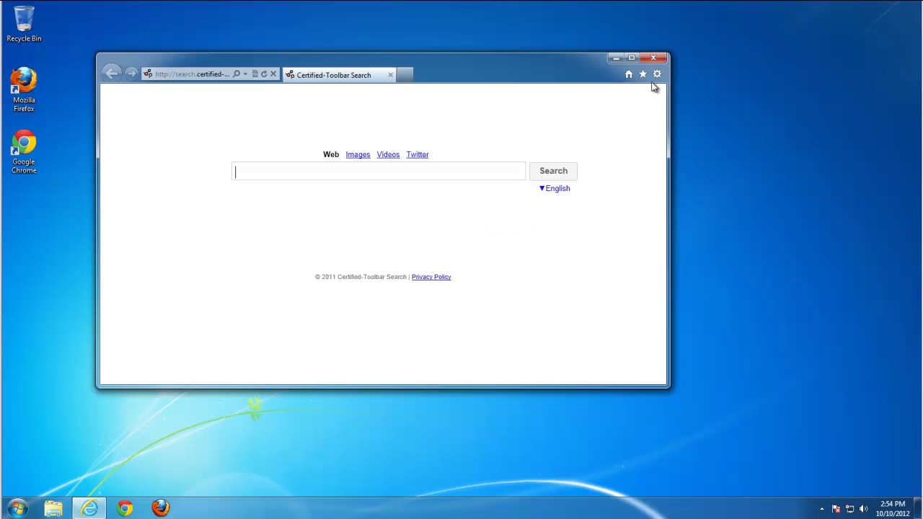
pyautogui.click(656, 74)
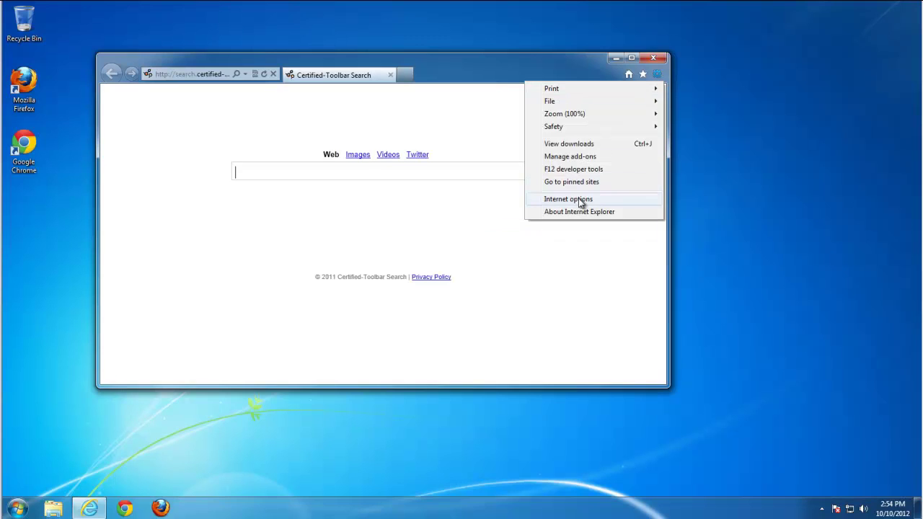
pyautogui.click(581, 203)
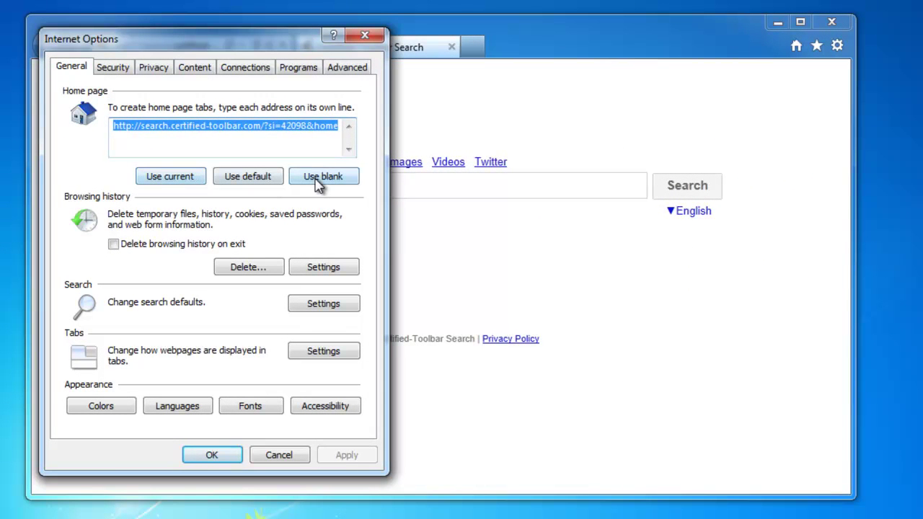
pyautogui.click(310, 171)
pyautogui.click(349, 455)
# - Make Bing the default search provider, remove the Web Search provider and close the add-ons manager
pyautogui.click(315, 305)
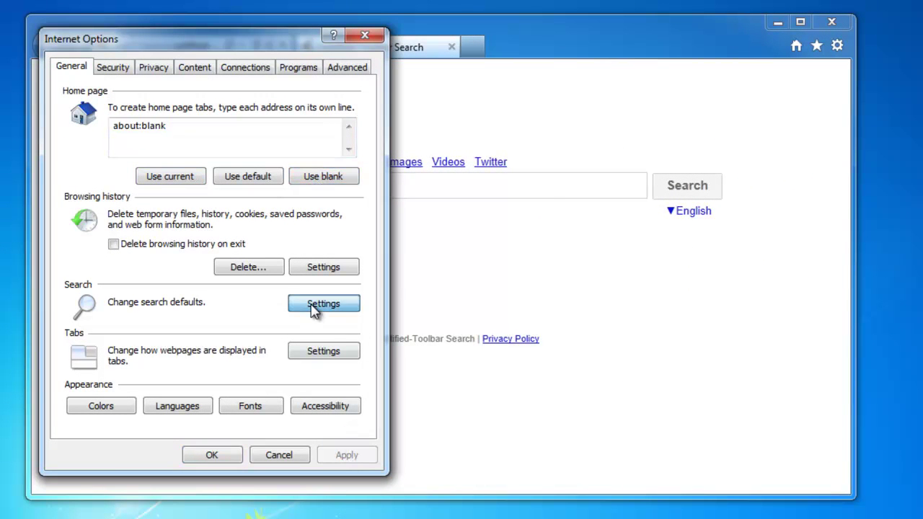
pyautogui.moveTo(264, 42); pyautogui.dragTo(472, 48)
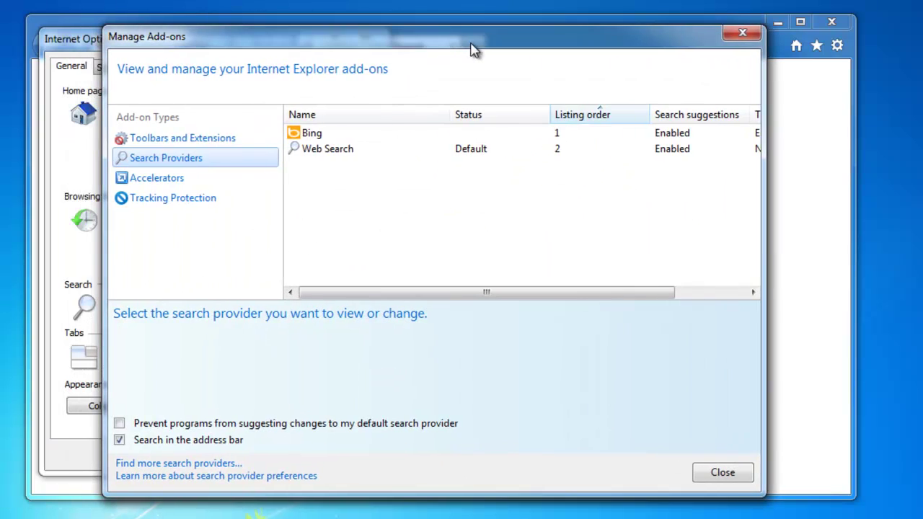
pyautogui.click(147, 144)
pyautogui.click(157, 158)
pyautogui.click(306, 136)
pyautogui.moveTo(763, 224); pyautogui.dragTo(922, 223)
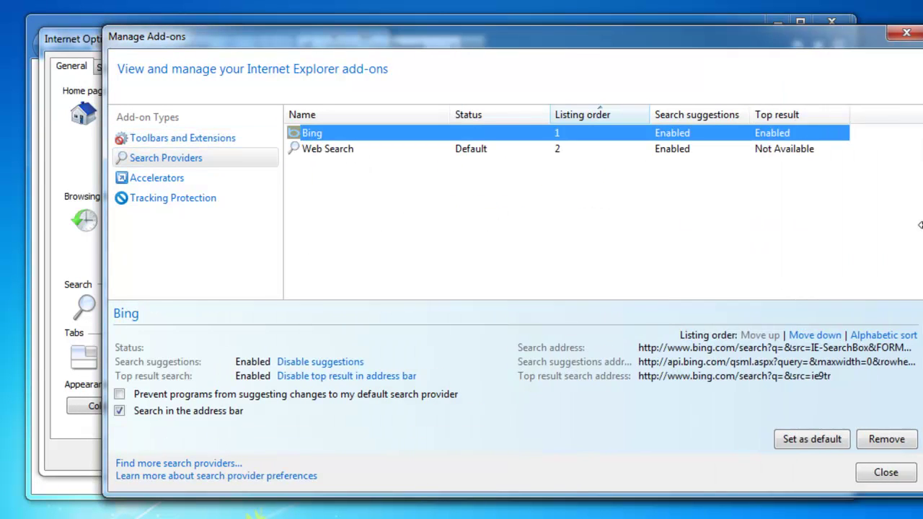
pyautogui.click(324, 149)
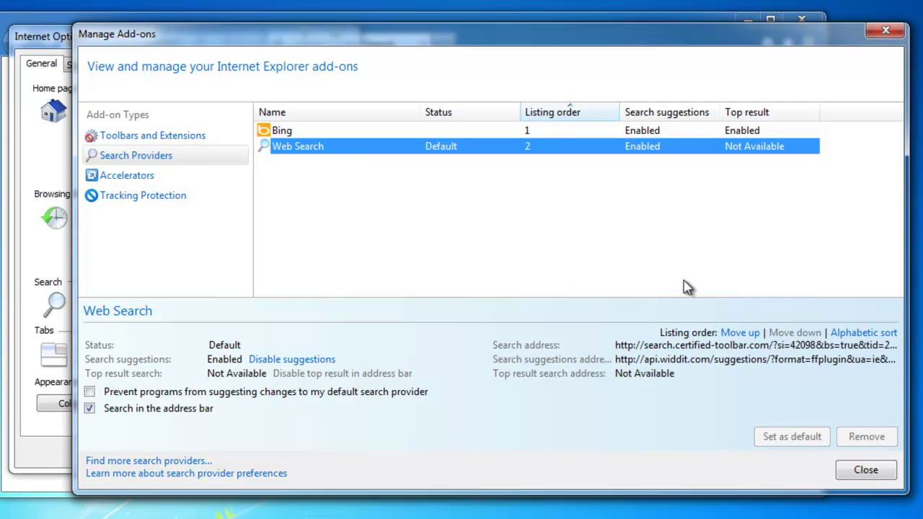
pyautogui.click(288, 135)
pyautogui.click(770, 442)
pyautogui.click(284, 150)
pyautogui.click(867, 438)
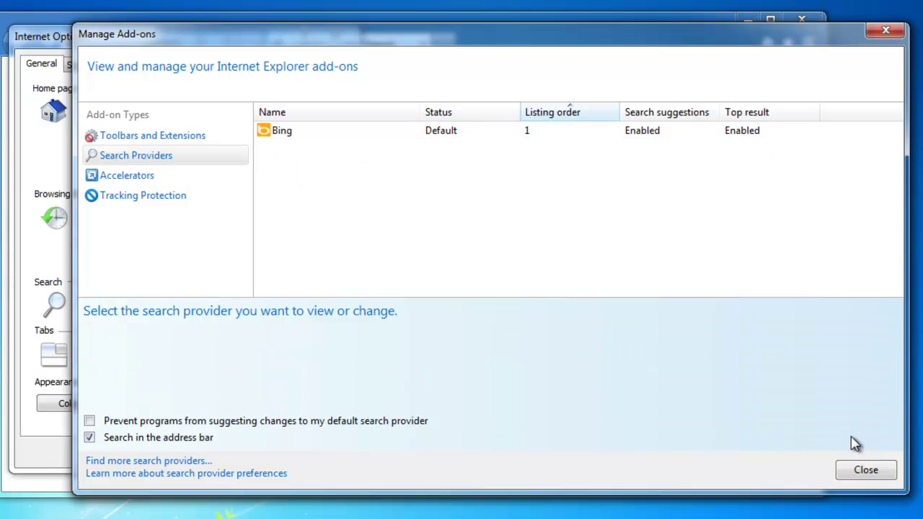
pyautogui.click(866, 476)
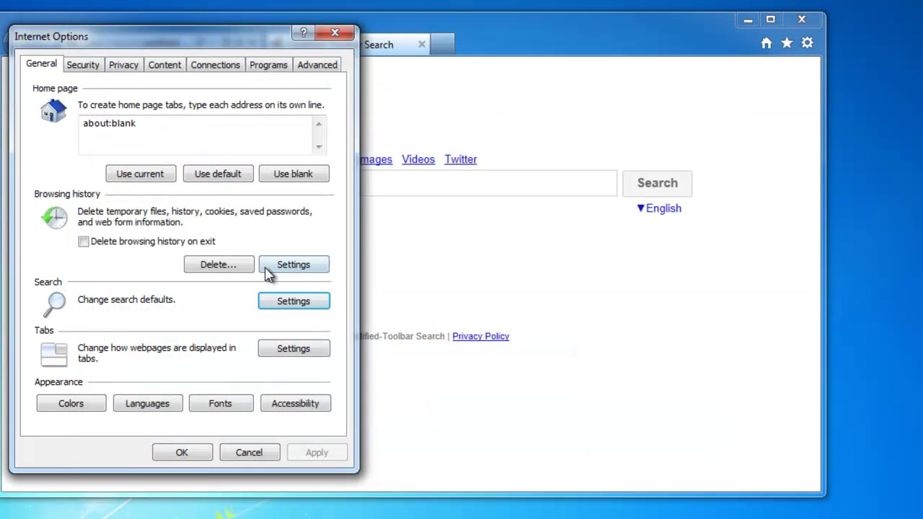
# - Delete the browsing history with Download History also included, and confirm the Internet Options
pyautogui.click(214, 265)
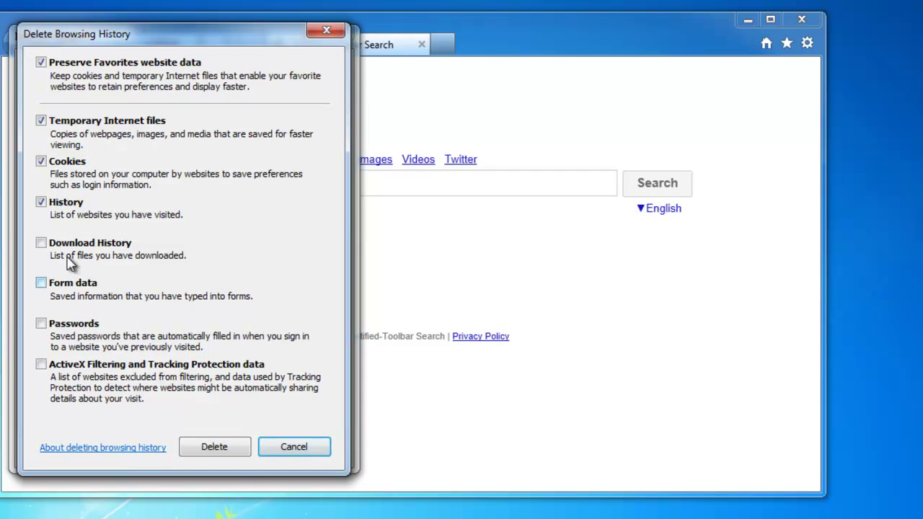
pyautogui.click(41, 244)
pyautogui.click(225, 448)
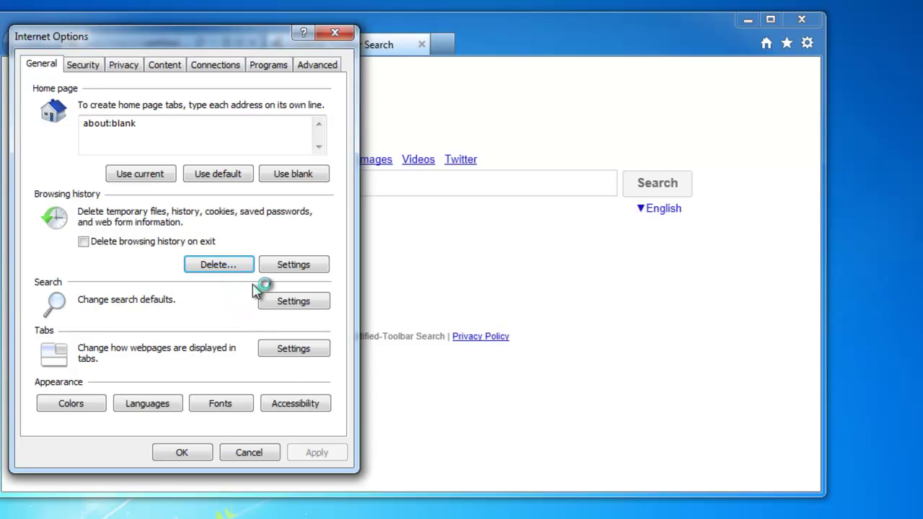
pyautogui.click(184, 455)
# - Restart Internet Explorer, decline making it the default browser, check its home page and a new tab, and close it
pyautogui.click(776, 27)
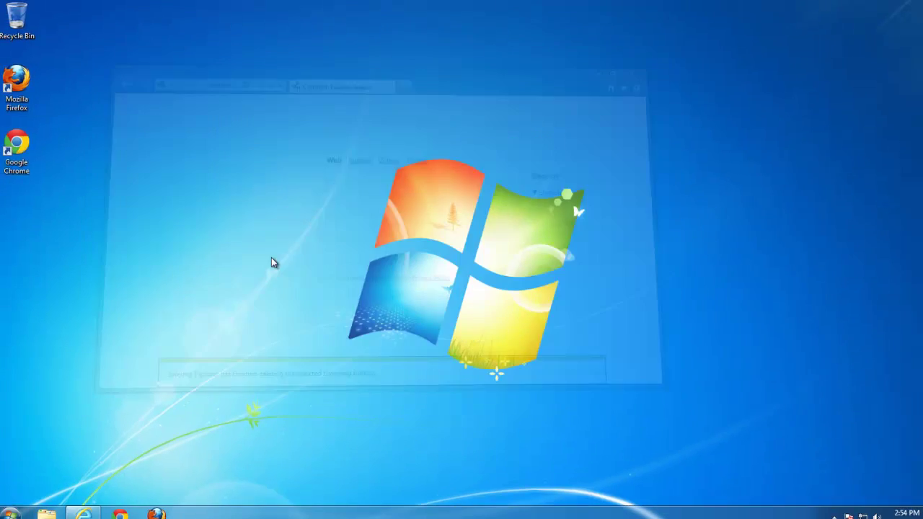
pyautogui.click(90, 508)
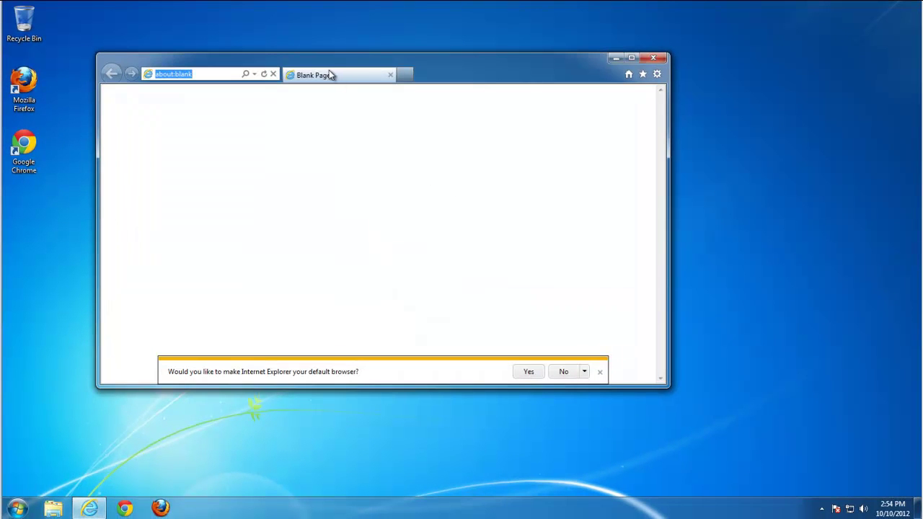
pyautogui.click(577, 373)
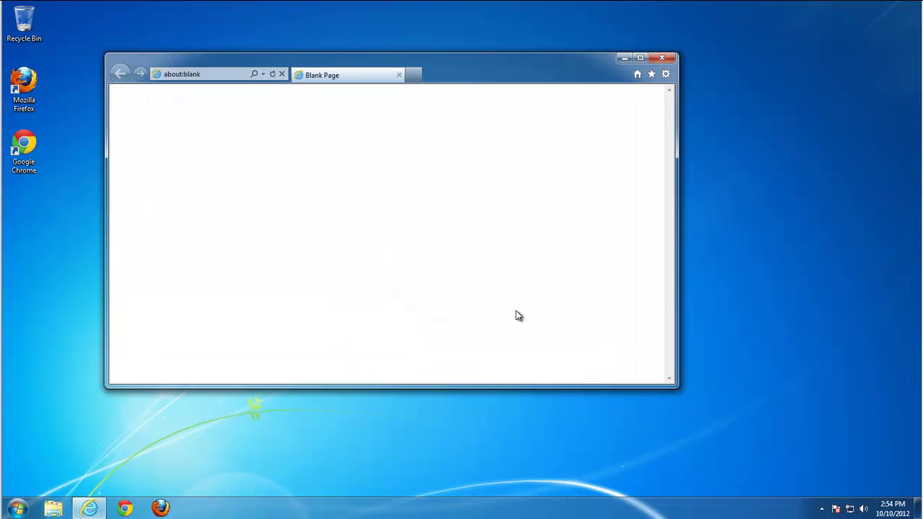
pyautogui.click(413, 74)
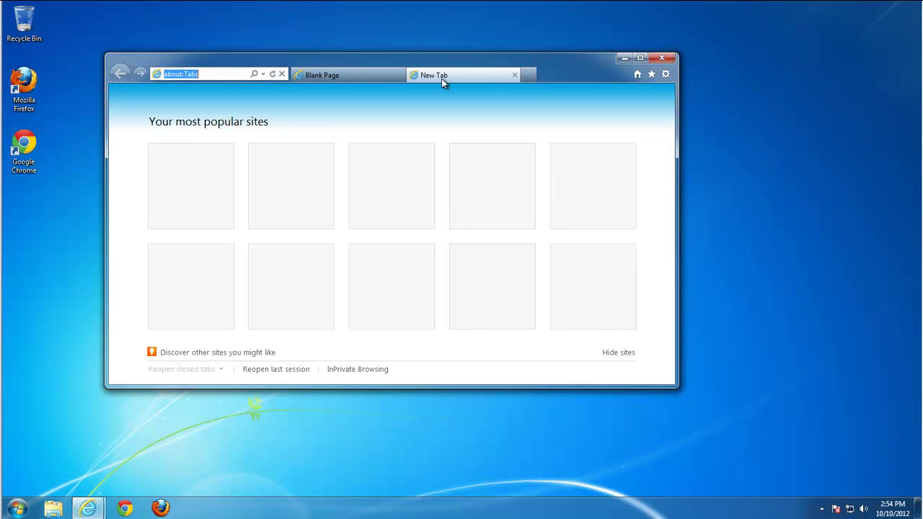
pyautogui.click(510, 76)
pyautogui.click(499, 75)
pyautogui.click(514, 75)
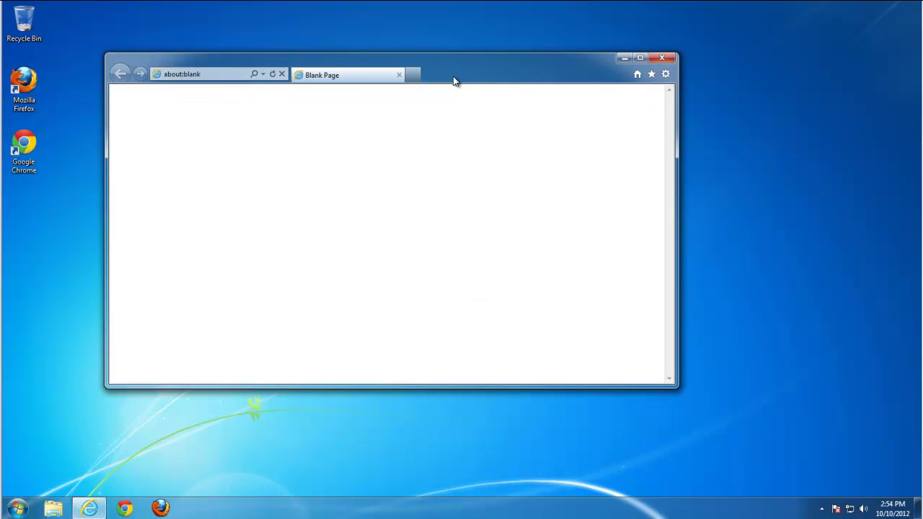
pyautogui.click(398, 75)
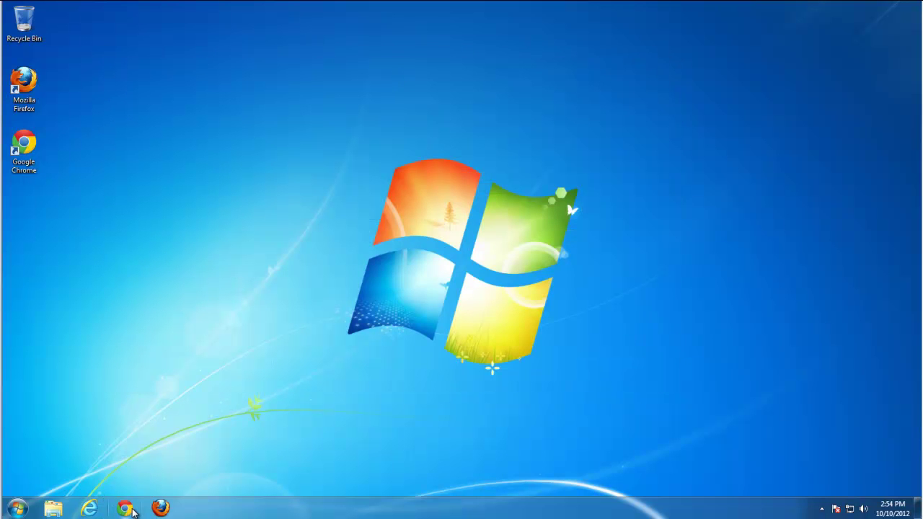
# - Open Google Chrome and its settings, check the installed extensions and return to the settings page
pyautogui.click(127, 508)
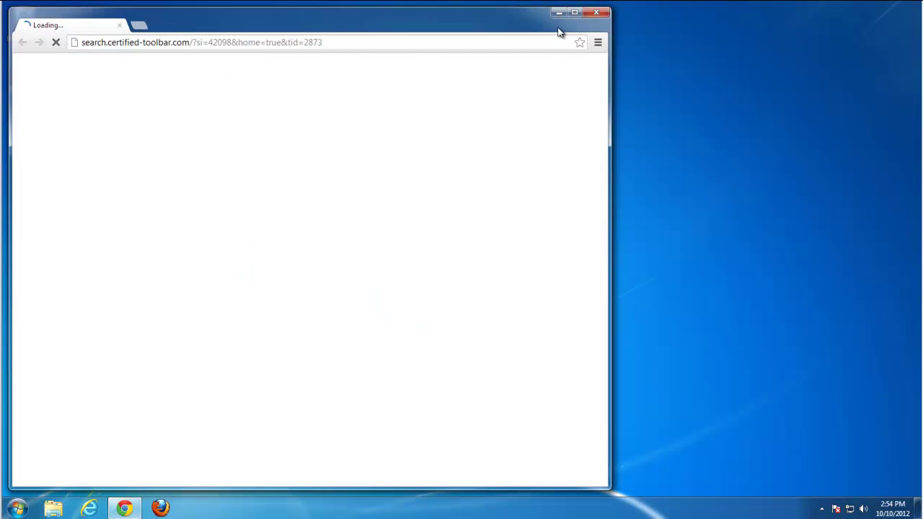
pyautogui.moveTo(397, 27); pyautogui.dragTo(453, 27)
pyautogui.click(656, 41)
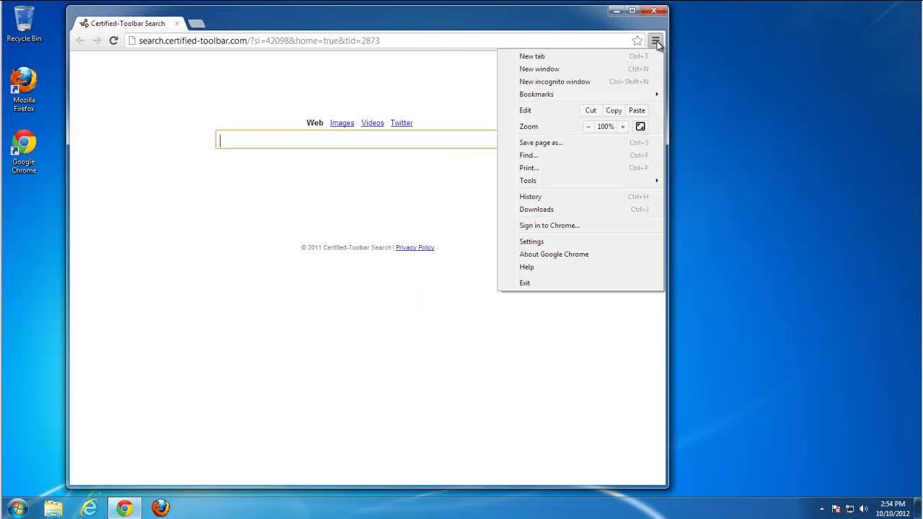
pyautogui.click(544, 243)
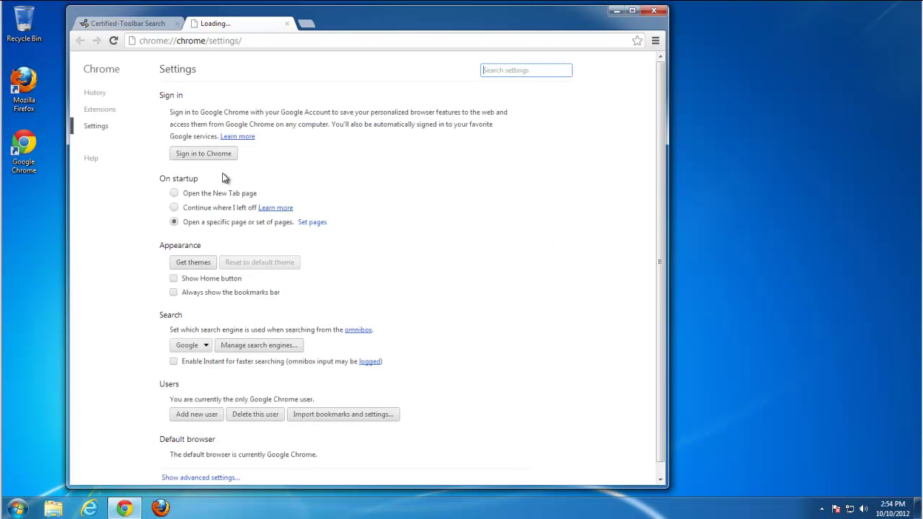
pyautogui.click(101, 109)
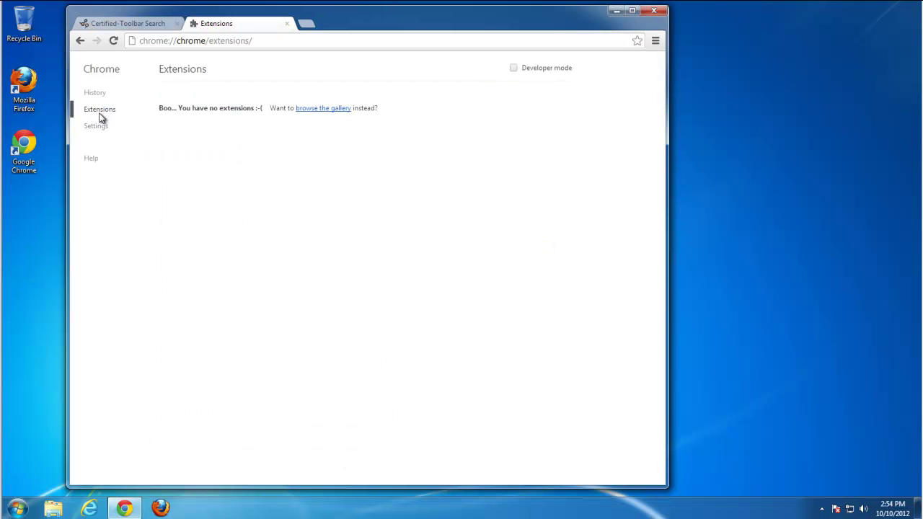
pyautogui.click(96, 126)
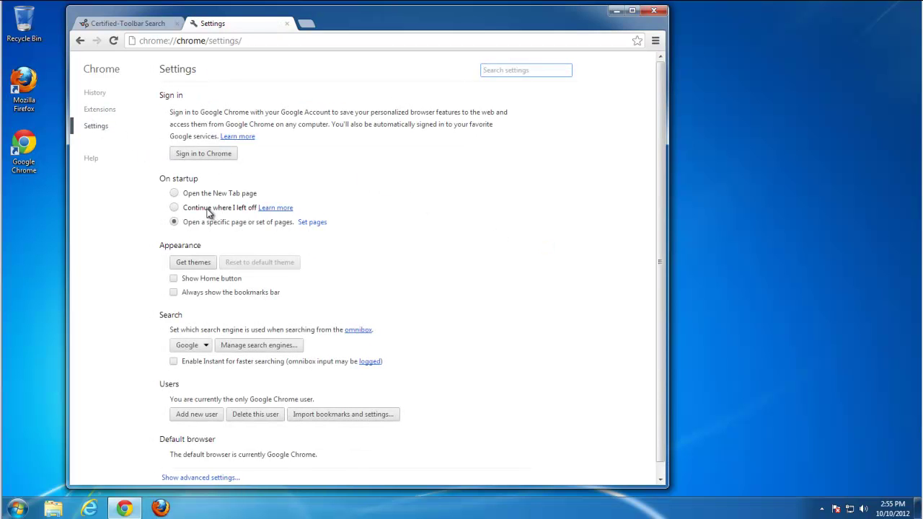
# - Remove the Certified-Toolbar Search entry from Chrome's startup pages and confirm the change
pyautogui.click(312, 223)
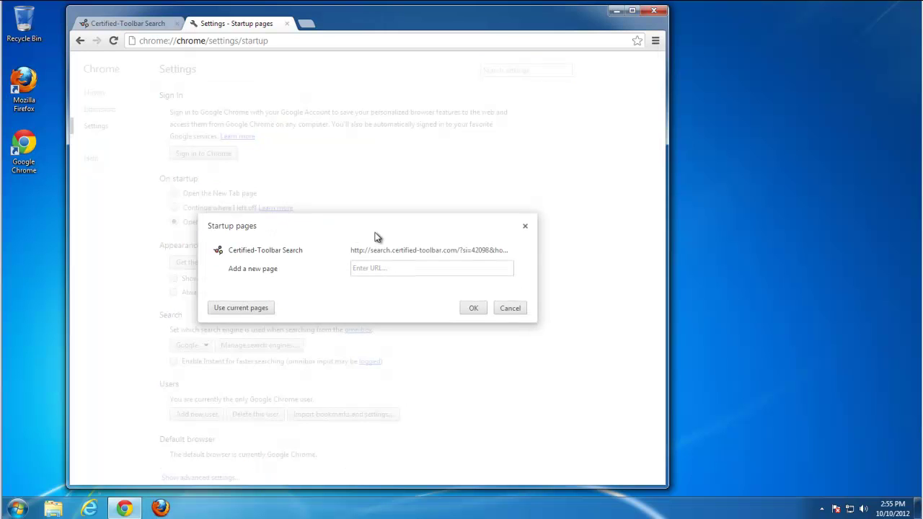
pyautogui.click(521, 251)
pyautogui.click(445, 308)
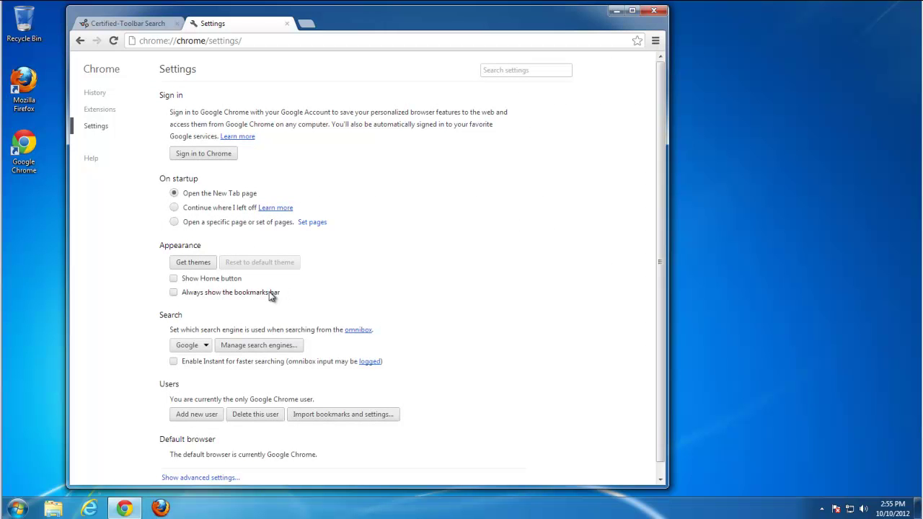
pyautogui.click(173, 278)
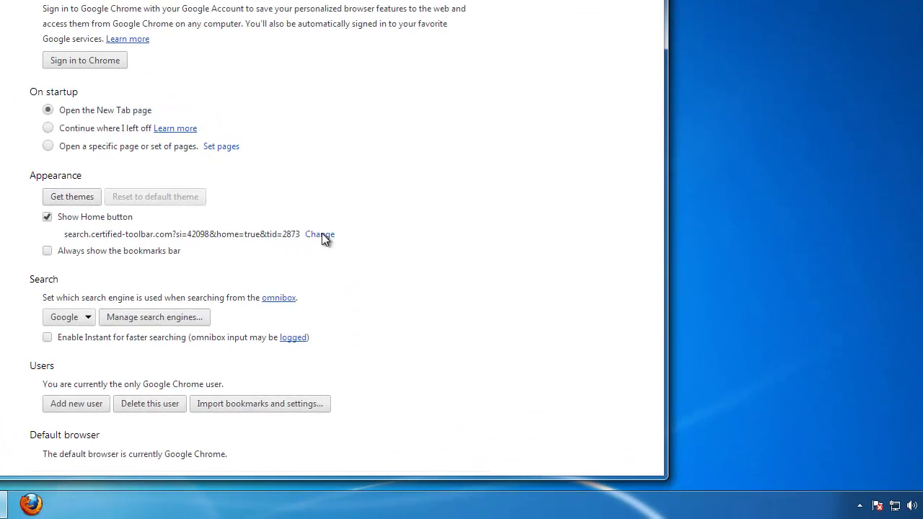
pyautogui.click(320, 235)
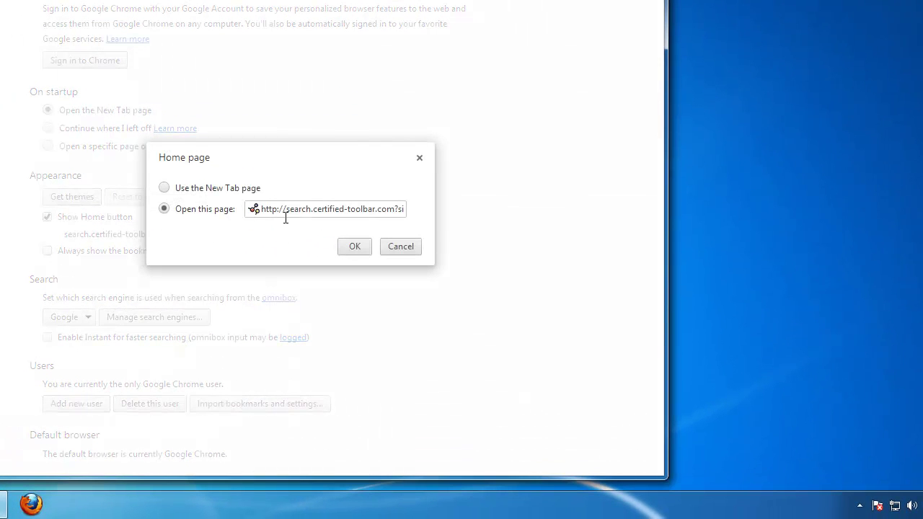
pyautogui.moveTo(287, 211); pyautogui.dragTo(593, 211)
pyautogui.write('http://')
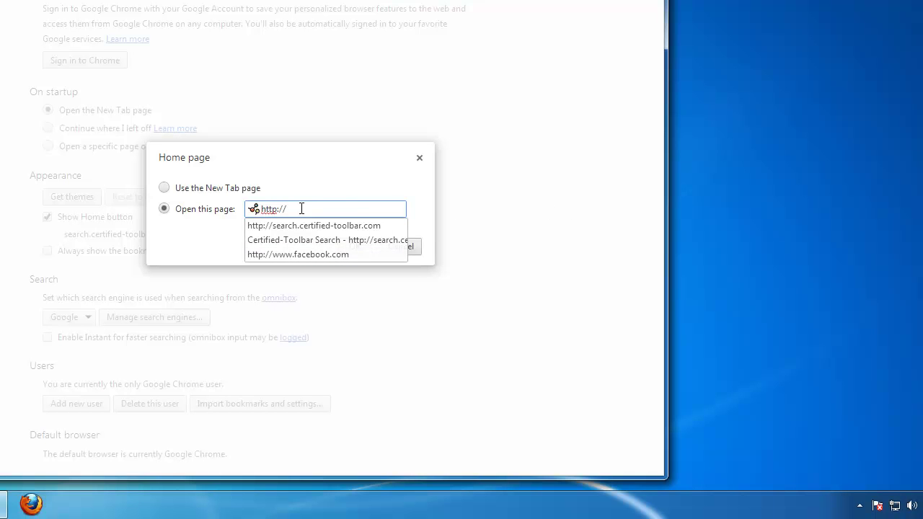
pyautogui.write('www.google')
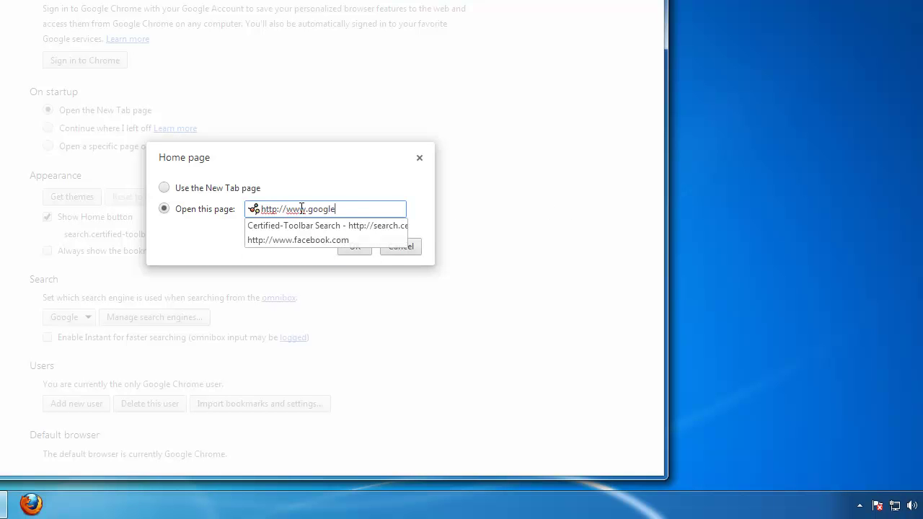
pyautogui.write('.com')
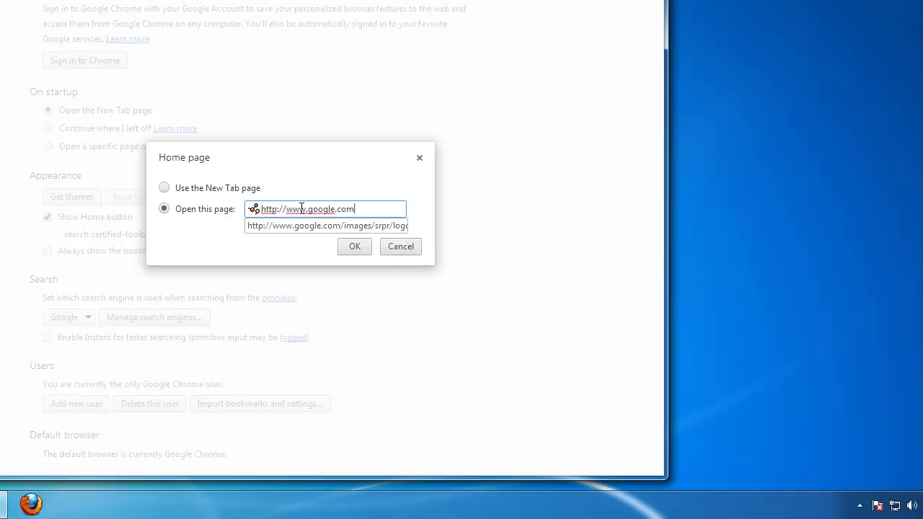
pyautogui.click(354, 246)
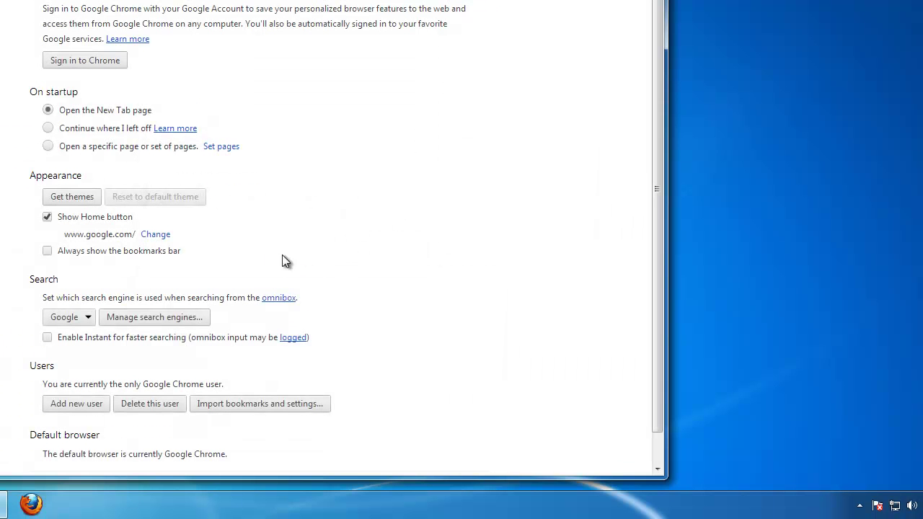
# - Turn the bookmarks bar on and off again, and review Chrome's list of search engines
pyautogui.click(47, 250)
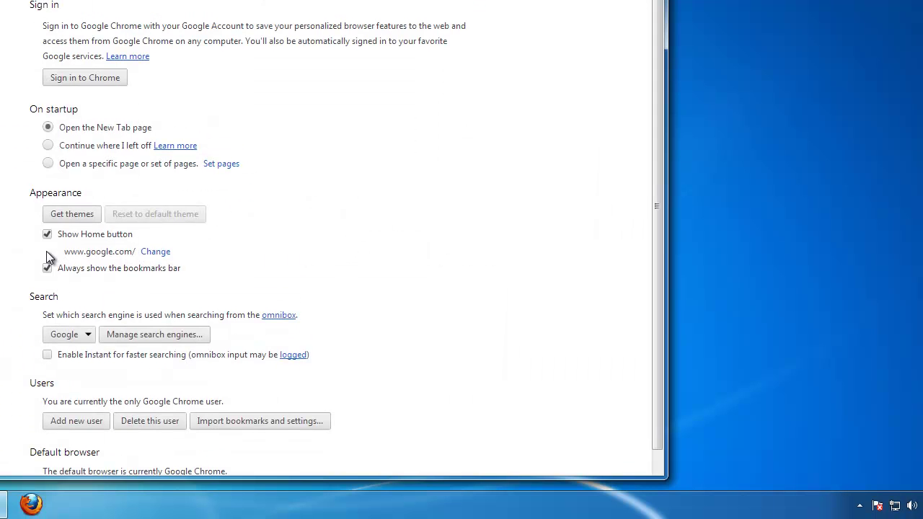
pyautogui.click(47, 267)
pyautogui.click(137, 320)
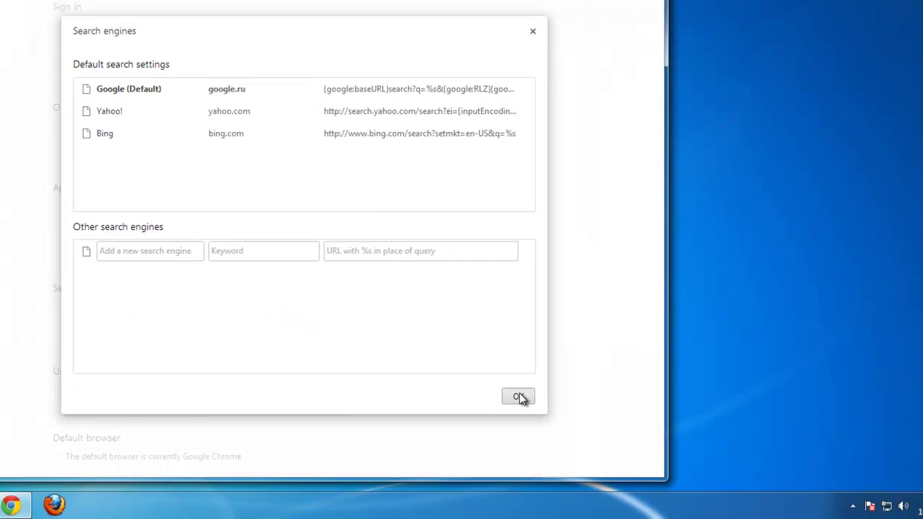
pyautogui.click(519, 398)
pyautogui.scroll(-1, 287, 364)
pyautogui.scroll(1, 273, 200)
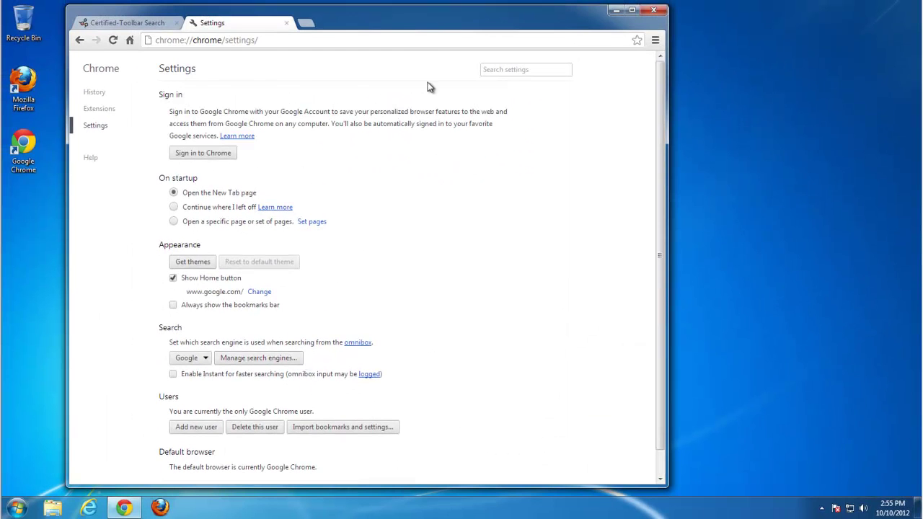
# - Close the settings and restart Chrome, check its startup page and a new tab, and close the browser
pyautogui.click(287, 23)
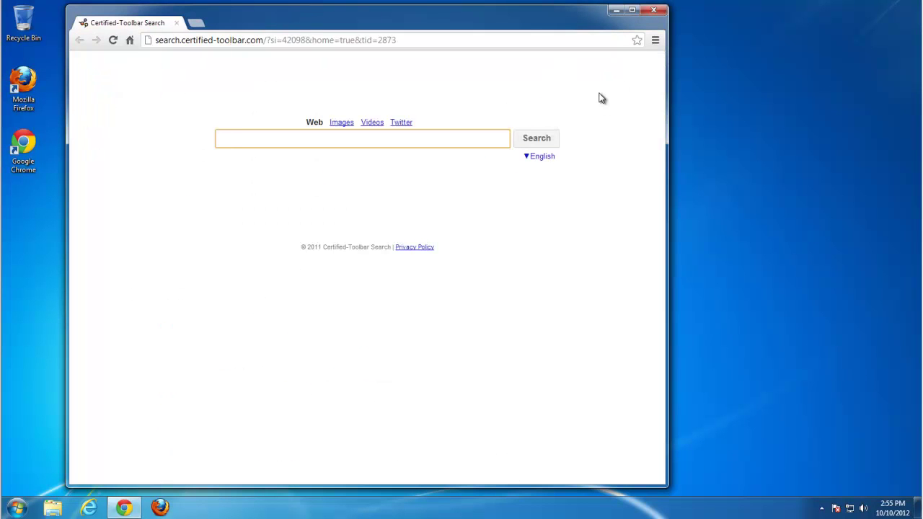
pyautogui.click(653, 10)
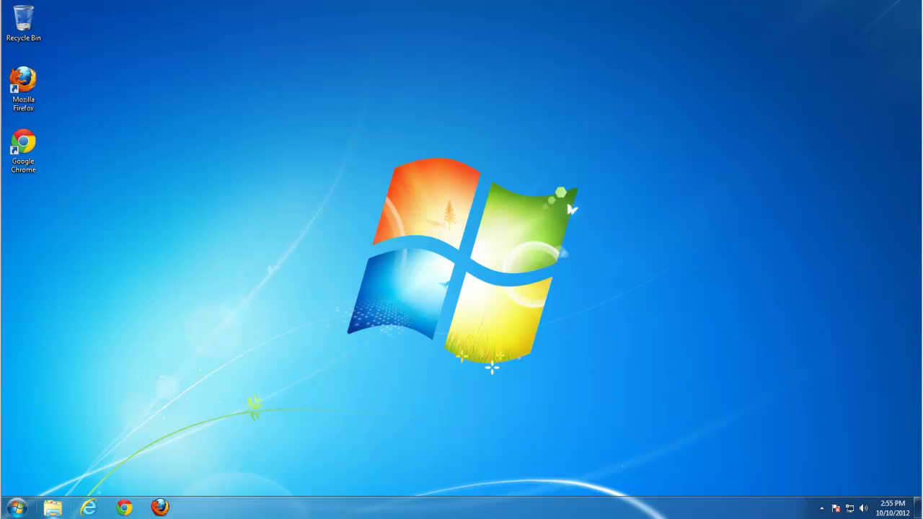
pyautogui.click(121, 509)
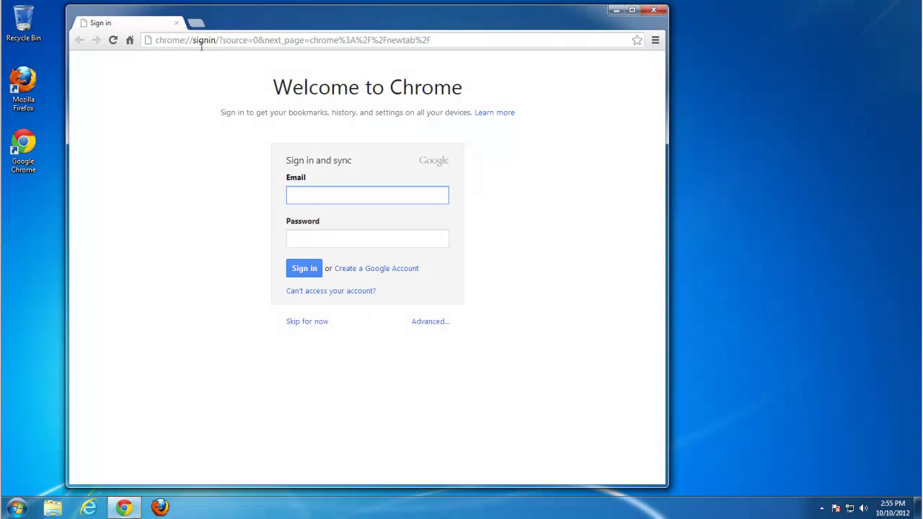
pyautogui.click(195, 26)
pyautogui.click(176, 23)
pyautogui.click(195, 26)
pyautogui.click(176, 23)
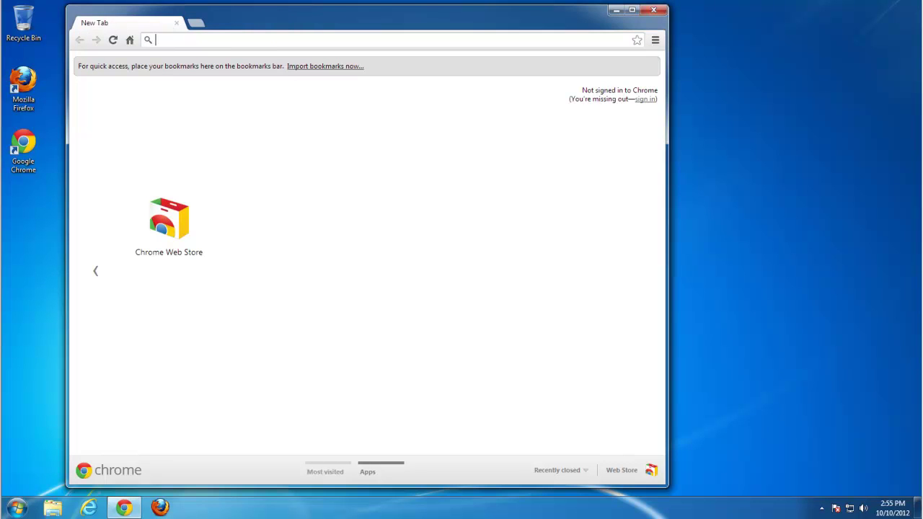
pyautogui.click(664, 11)
# - Open Firefox, decline making it the default browser, and restore its window to a smaller size away from the screen corner
pyautogui.rightClick(137, 187)
pyautogui.click(171, 218)
pyautogui.click(175, 509)
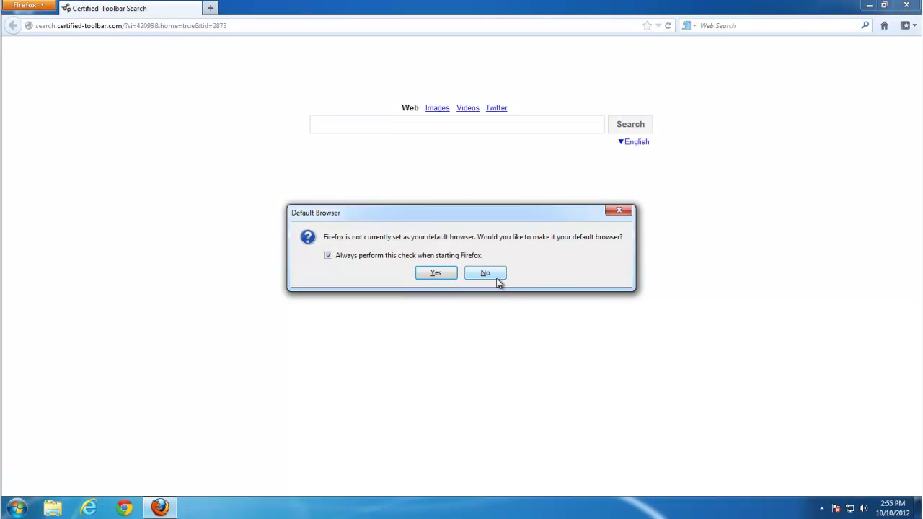
pyautogui.click(487, 274)
pyautogui.click(883, 7)
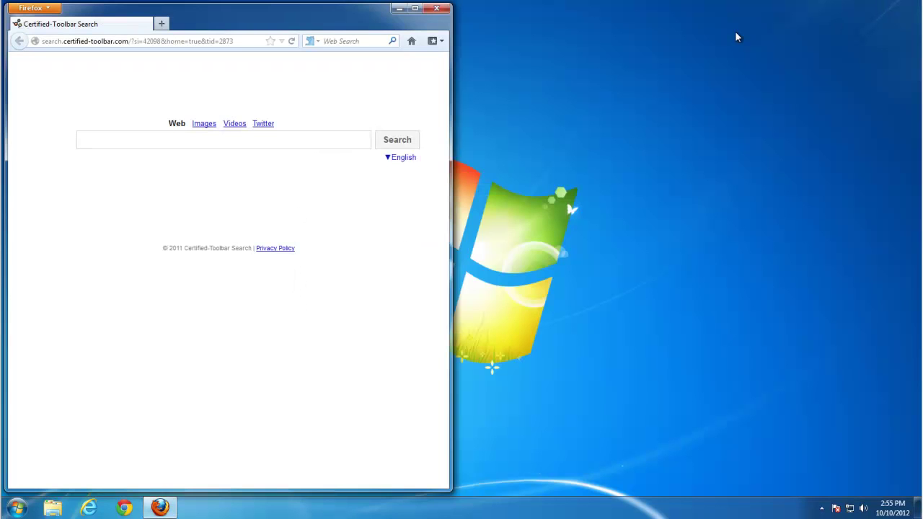
pyautogui.moveTo(324, 13); pyautogui.dragTo(400, 38)
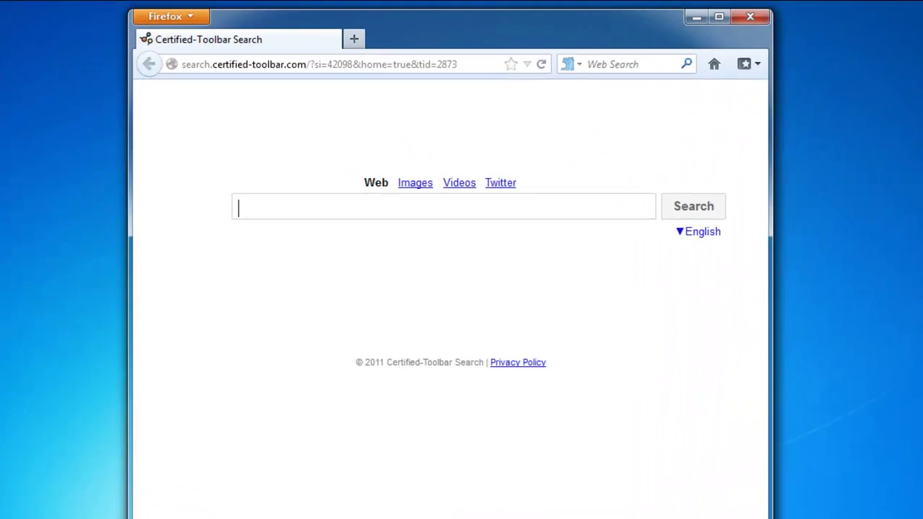
# - Remove Web Search from Firefox's installed search engines and confirm the list
pyautogui.click(590, 68)
pyautogui.click(637, 247)
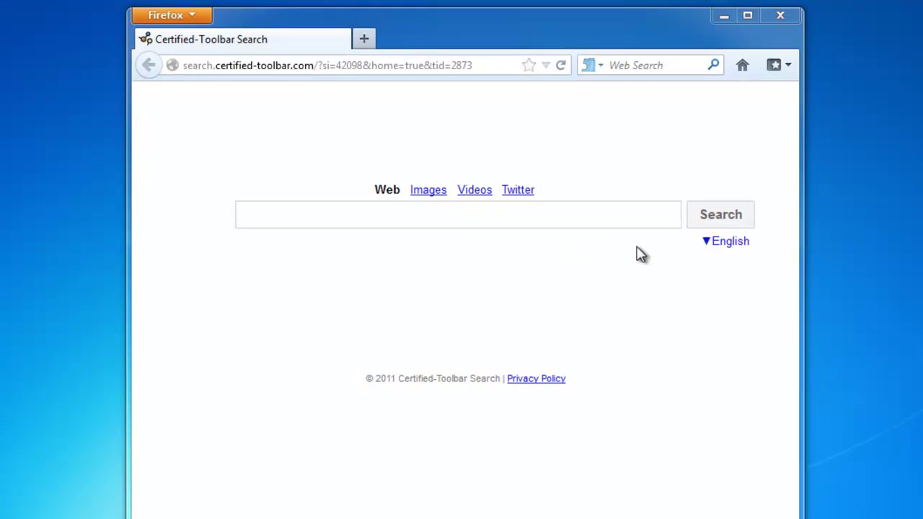
pyautogui.click(340, 227)
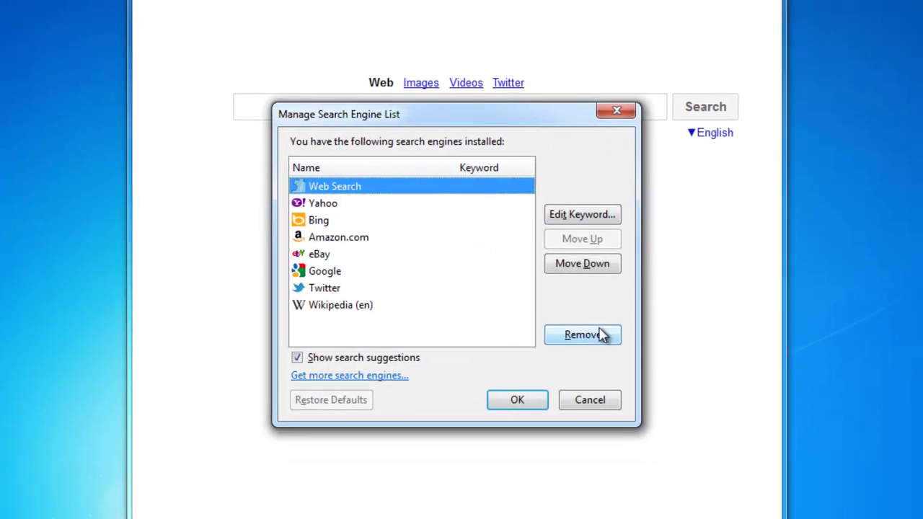
pyautogui.click(594, 380)
pyautogui.press('Return')
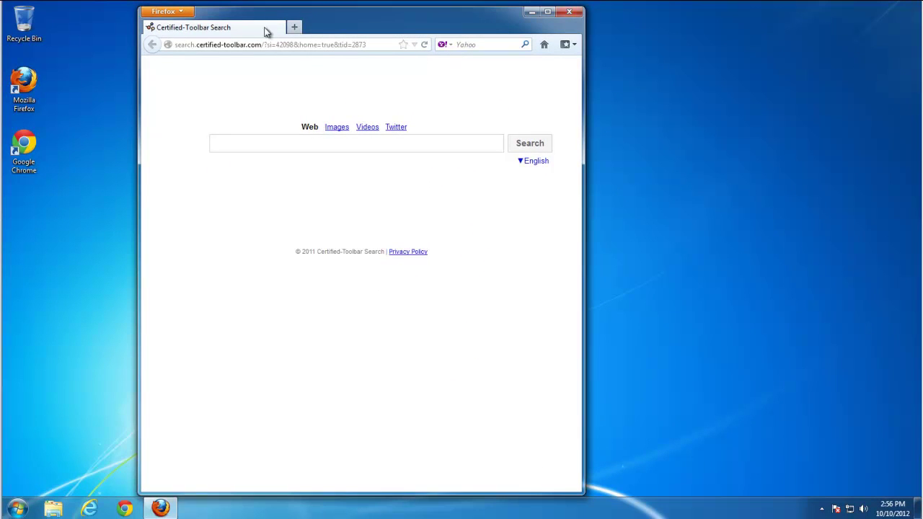
# - Restore Firefox's home page to the default Mozilla Firefox Start Page in the options and confirm
pyautogui.click(180, 13)
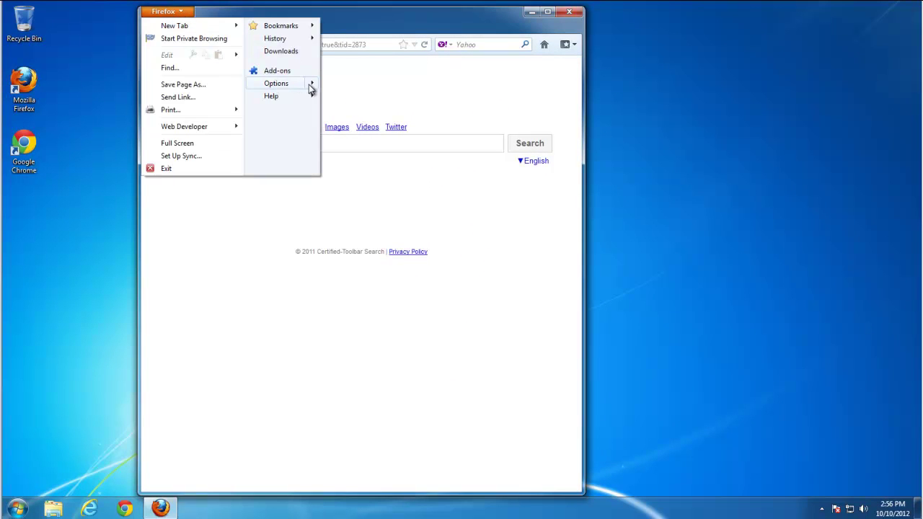
pyautogui.moveTo(314, 87)
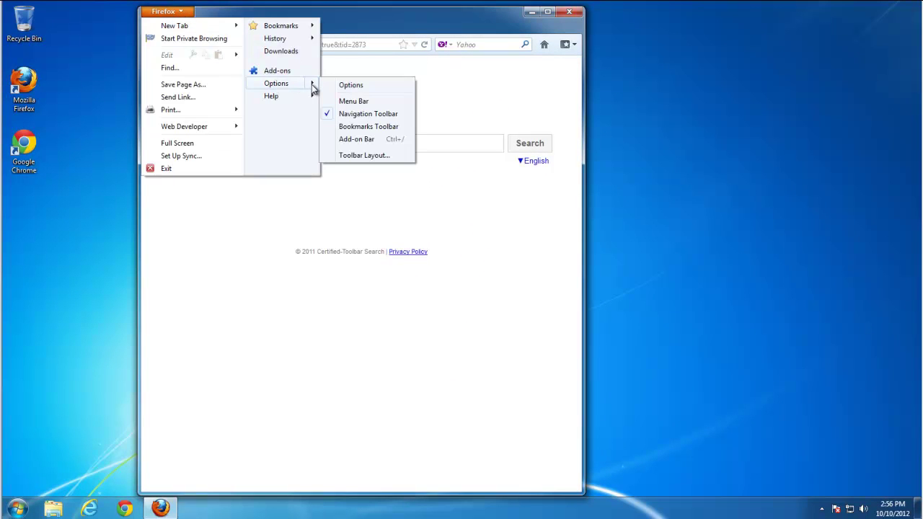
pyautogui.click(360, 87)
pyautogui.click(442, 223)
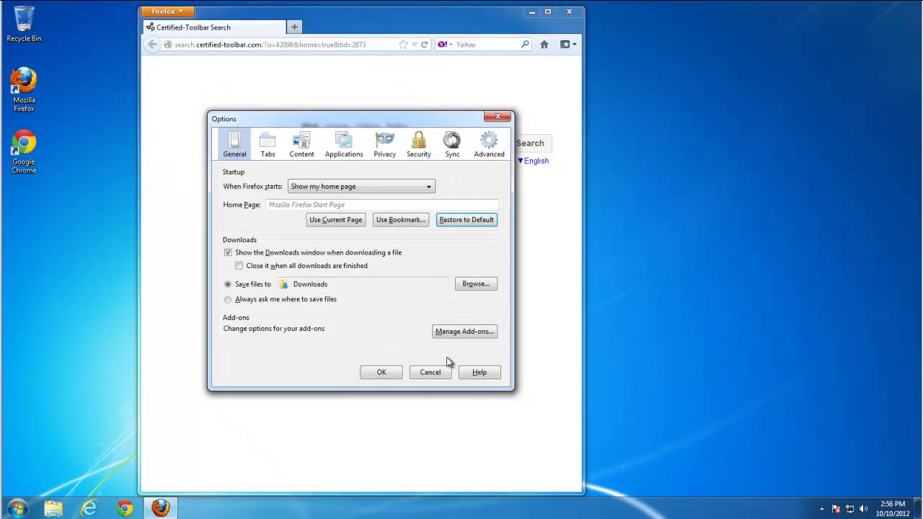
pyautogui.click(382, 372)
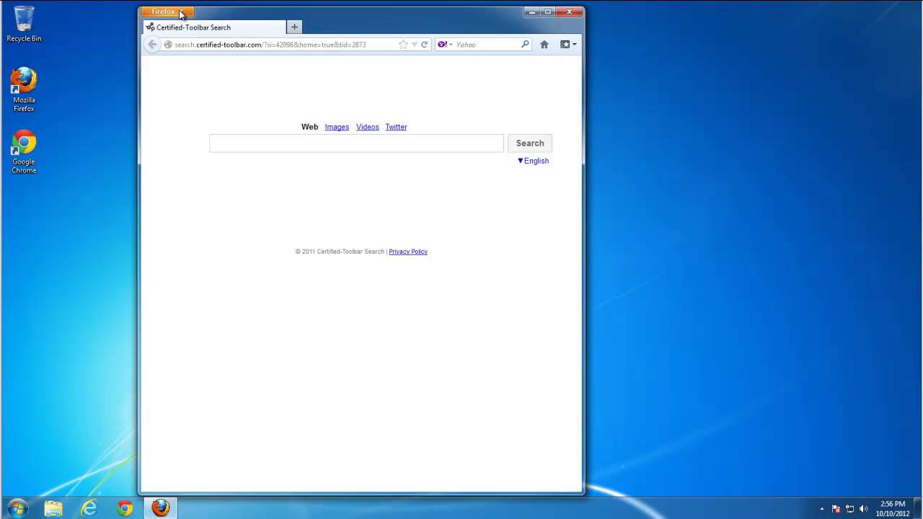
# - Restart Firefox, decline making it the default browser, and check its home page and a new tab before closing that tab
pyautogui.click(569, 11)
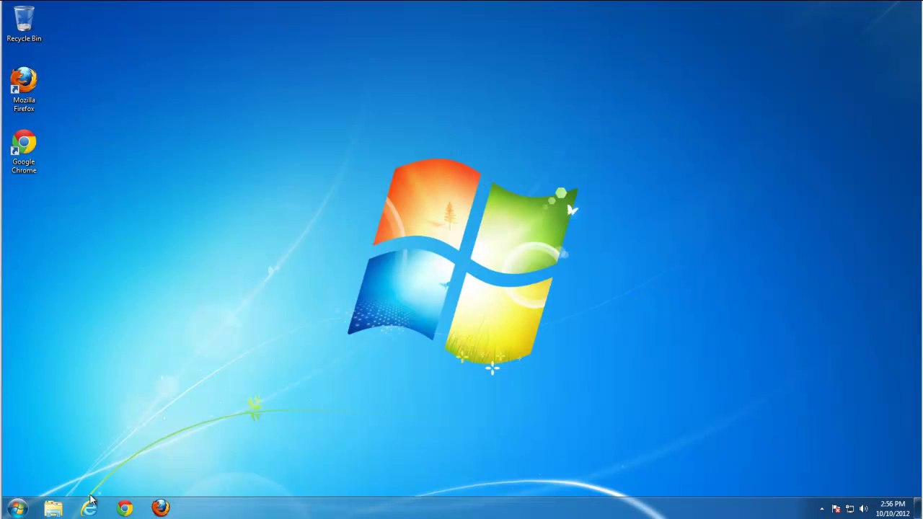
pyautogui.click(160, 508)
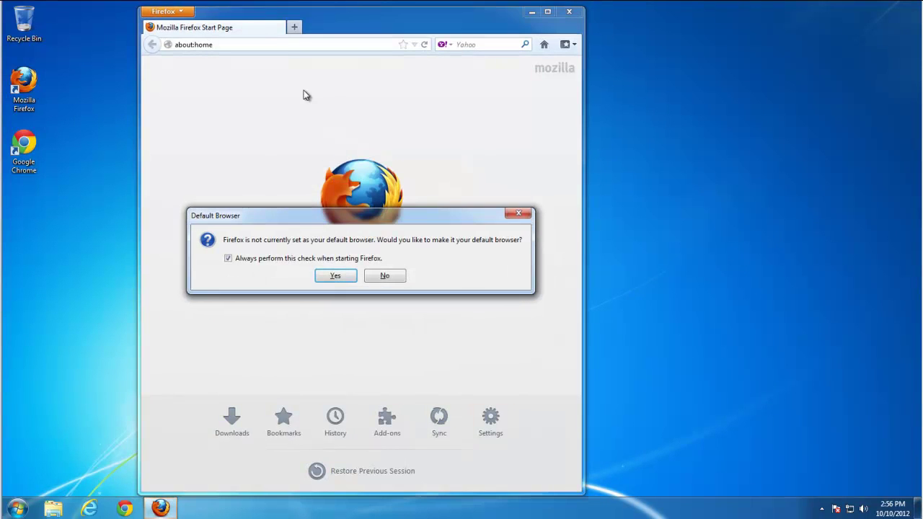
pyautogui.click(391, 282)
pyautogui.click(295, 26)
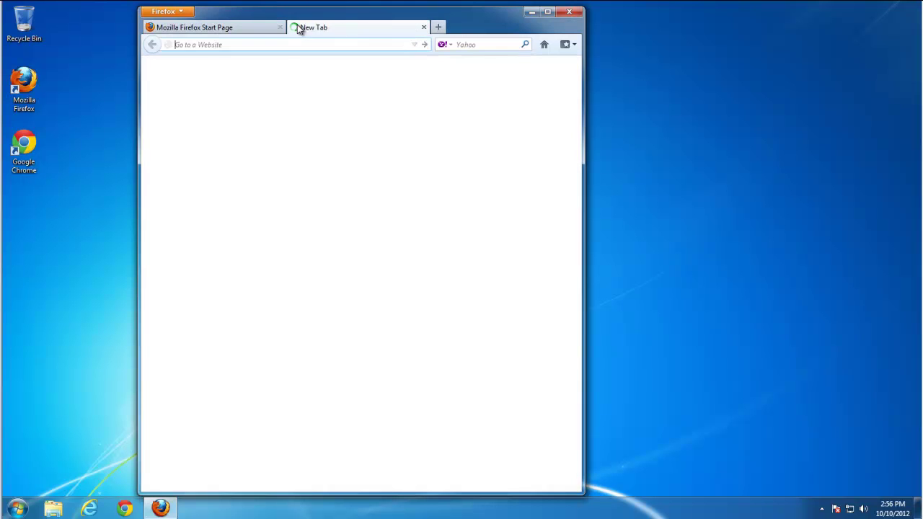
pyautogui.click(283, 112)
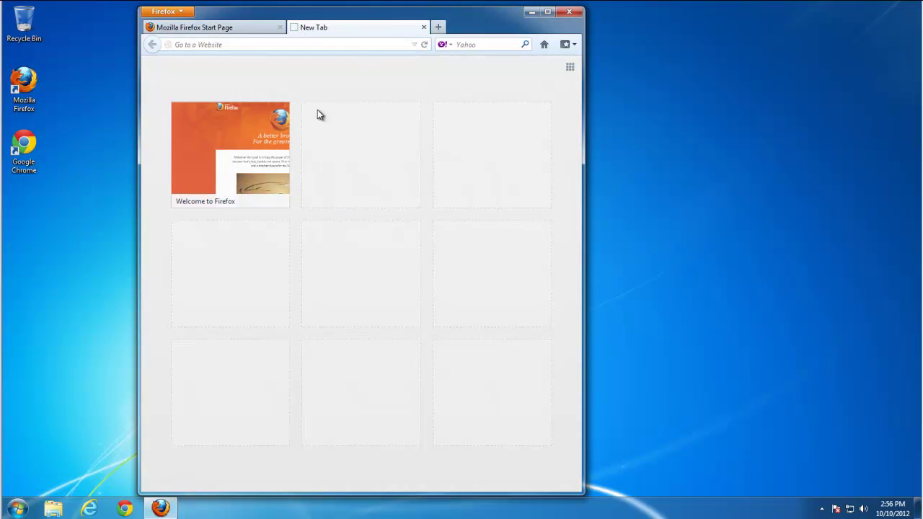
pyautogui.click(283, 111)
pyautogui.click(423, 26)
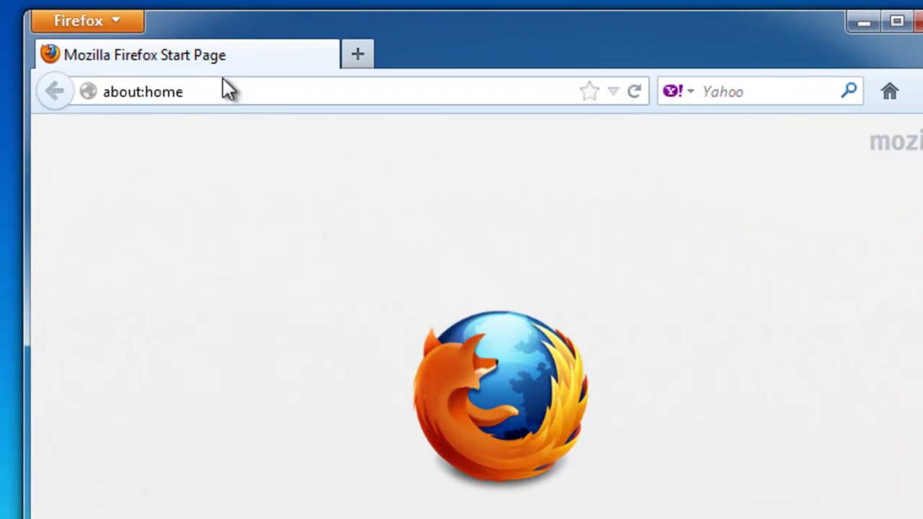
# - Open Firefox's about:config page, accept the advanced settings warning, and widen the window to show the full preference names and values
pyautogui.click(228, 62)
pyautogui.moveTo(176, 62); pyautogui.dragTo(200, 63)
pyautogui.moveTo(181, 92); pyautogui.dragTo(242, 97)
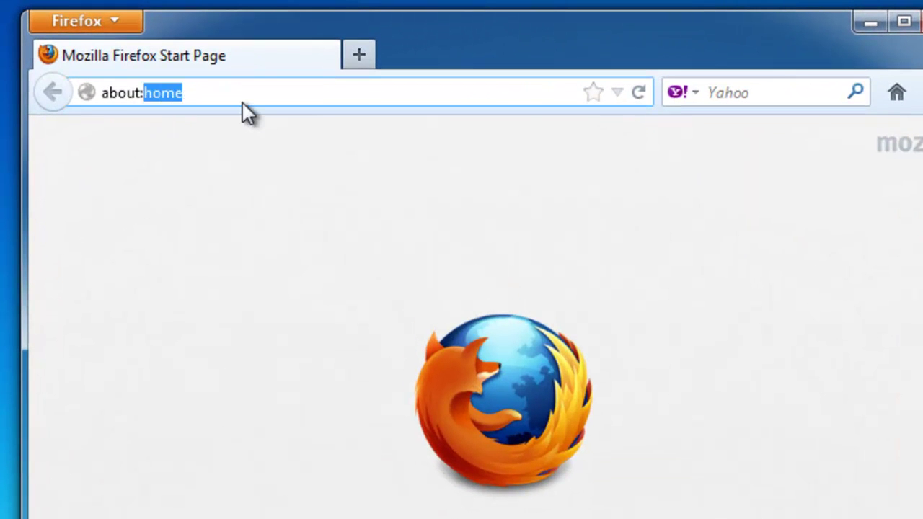
pyautogui.write('config')
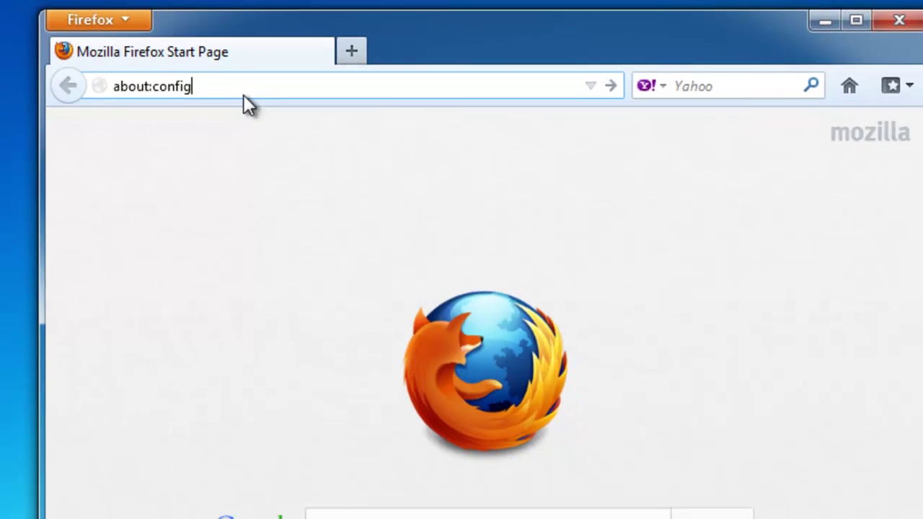
pyautogui.press('Return')
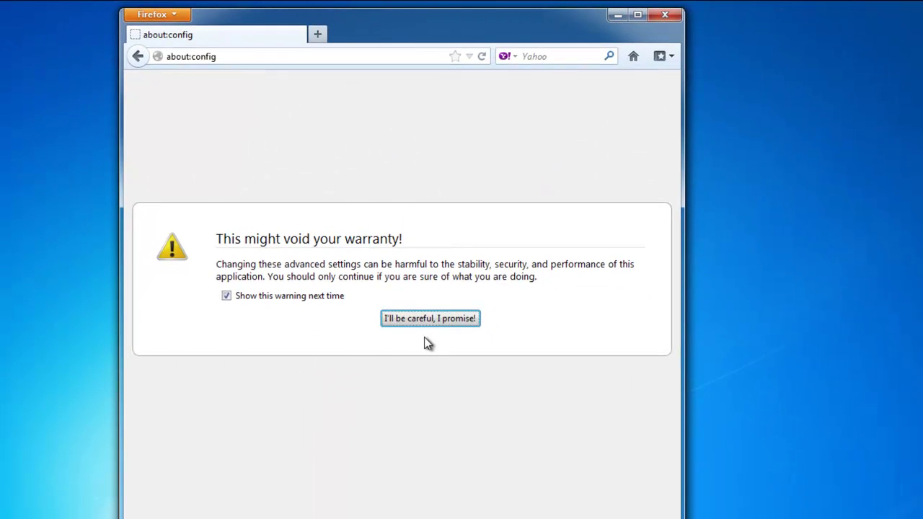
pyautogui.click(428, 319)
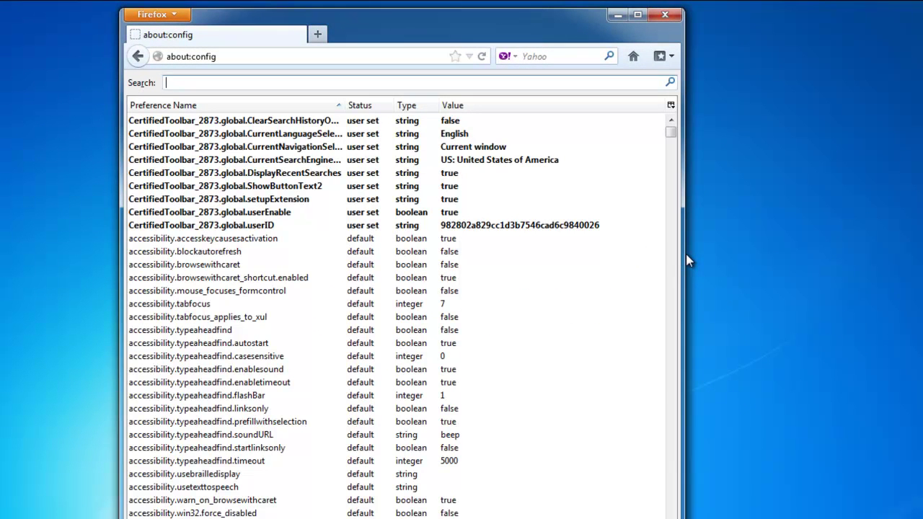
pyautogui.moveTo(682, 255); pyautogui.dragTo(922, 254)
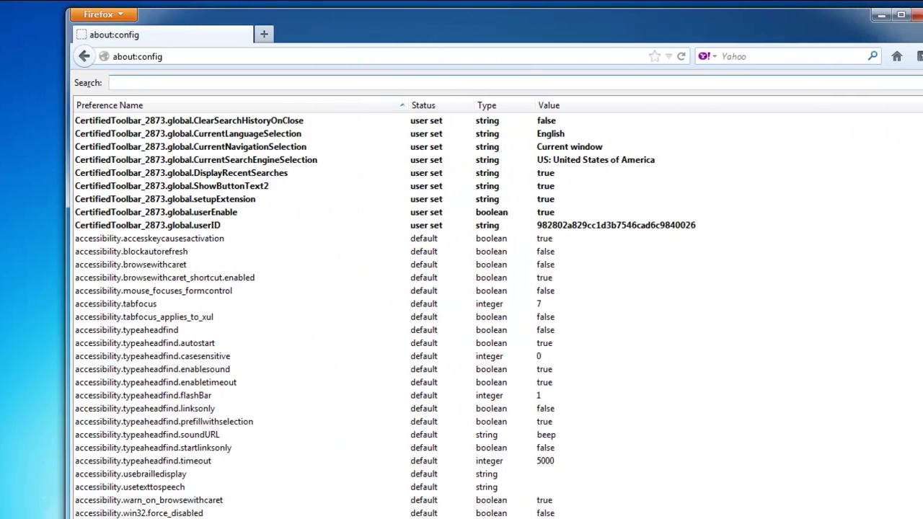
# - Reset the CertifiedToolbar_2873.global preferences userID, userEnable, setupExtension, ShowButtonText2 and DisplayRecentSearches to their defaults
pyautogui.rightClick(132, 226)
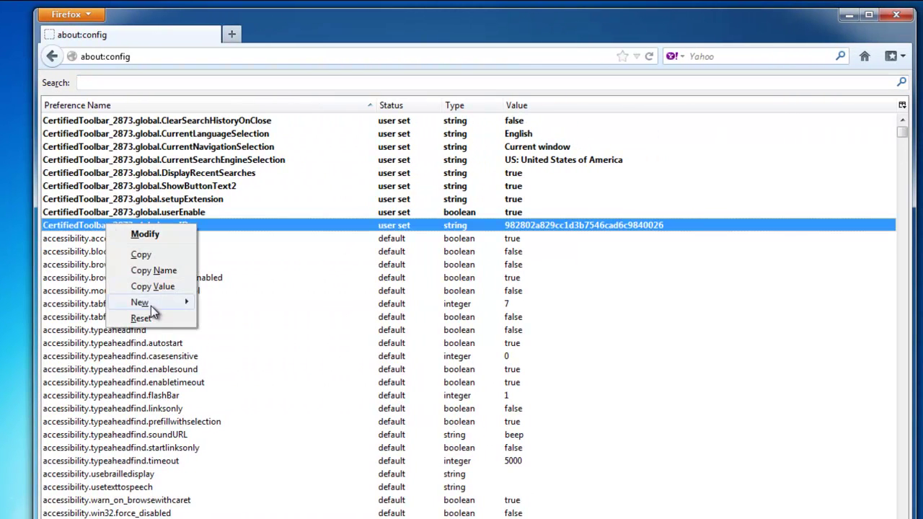
pyautogui.click(134, 318)
pyautogui.rightClick(123, 212)
pyautogui.click(143, 305)
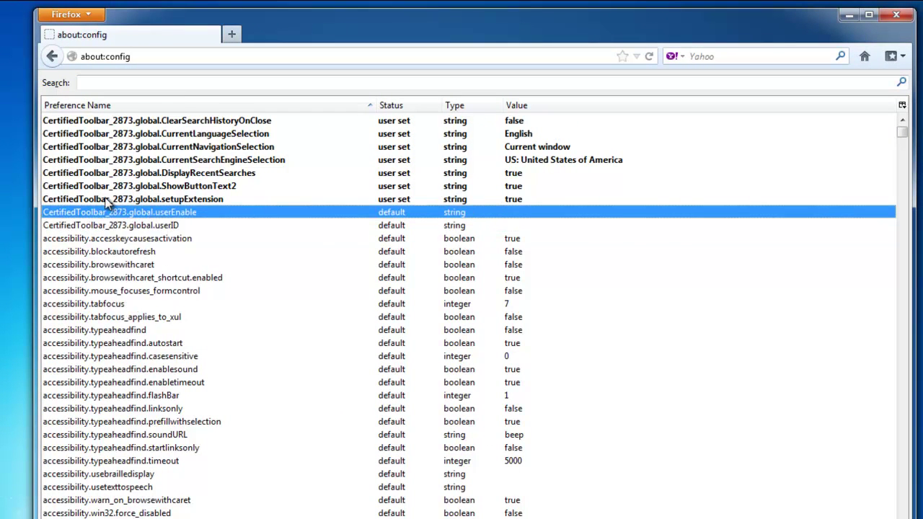
pyautogui.rightClick(107, 201)
pyautogui.click(142, 293)
pyautogui.rightClick(108, 188)
pyautogui.click(141, 282)
pyautogui.rightClick(104, 174)
pyautogui.click(139, 267)
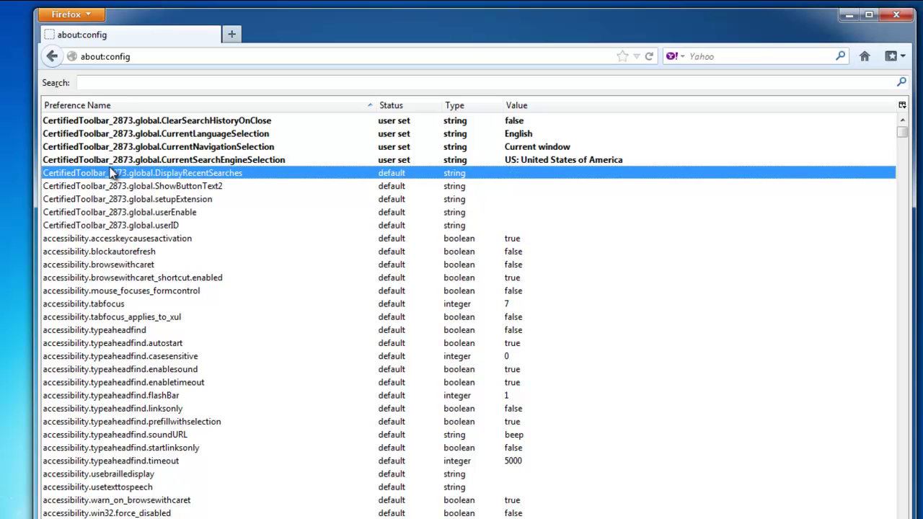
# - Reset the CertifiedToolbar_2873.global preferences CurrentSearchEngineSelection, CurrentNavigationSelection, CurrentLanguageSelection and ClearSearchHistoryOnClose to their defaults
pyautogui.rightClick(103, 161)
pyautogui.click(139, 255)
pyautogui.rightClick(102, 148)
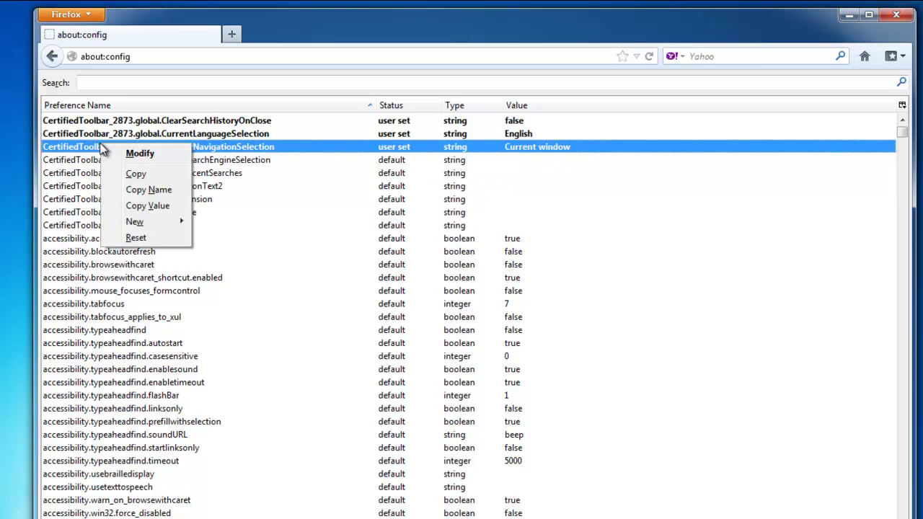
pyautogui.click(141, 239)
pyautogui.rightClick(97, 135)
pyautogui.click(134, 226)
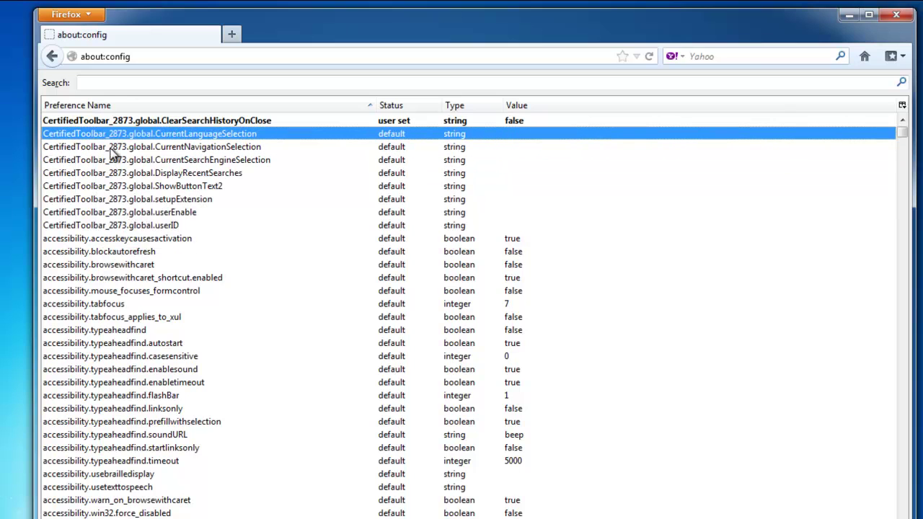
pyautogui.rightClick(97, 123)
pyautogui.click(130, 212)
# - Filter the preferences by "search" and reset keyword.URL, browser.search.order.1, browser.search.defaultenginename and browser.search.defaultengine
pyautogui.click(120, 83)
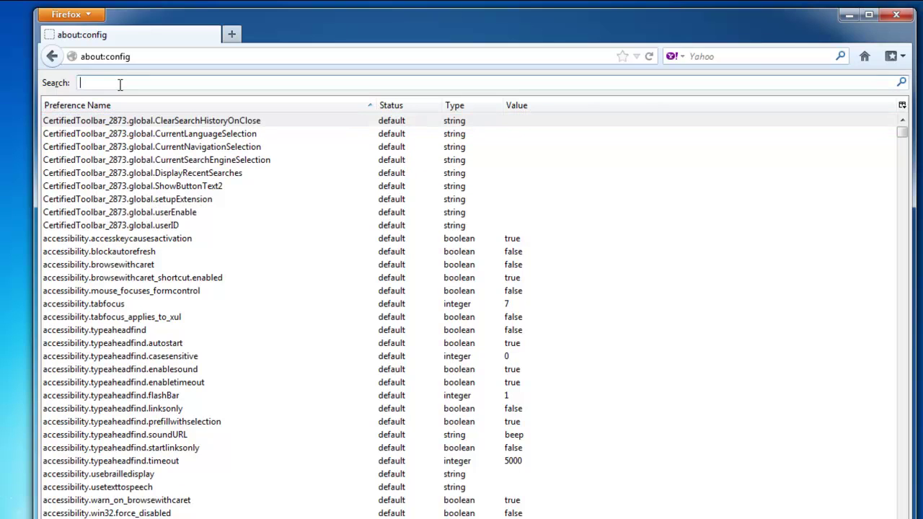
pyautogui.write('search')
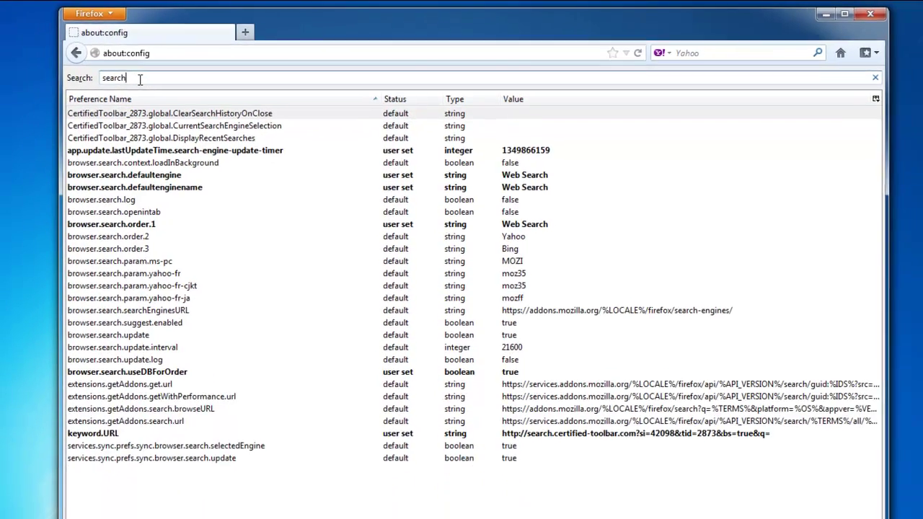
pyautogui.rightClick(141, 414)
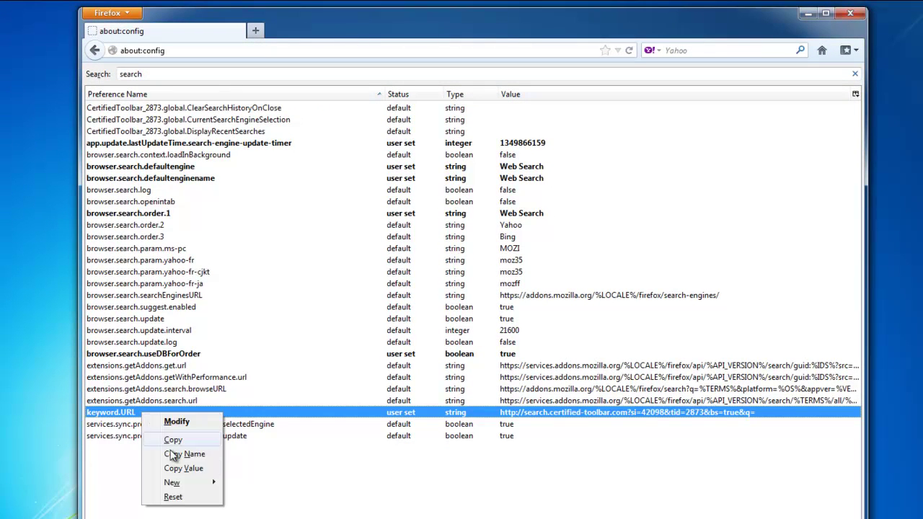
pyautogui.click(177, 499)
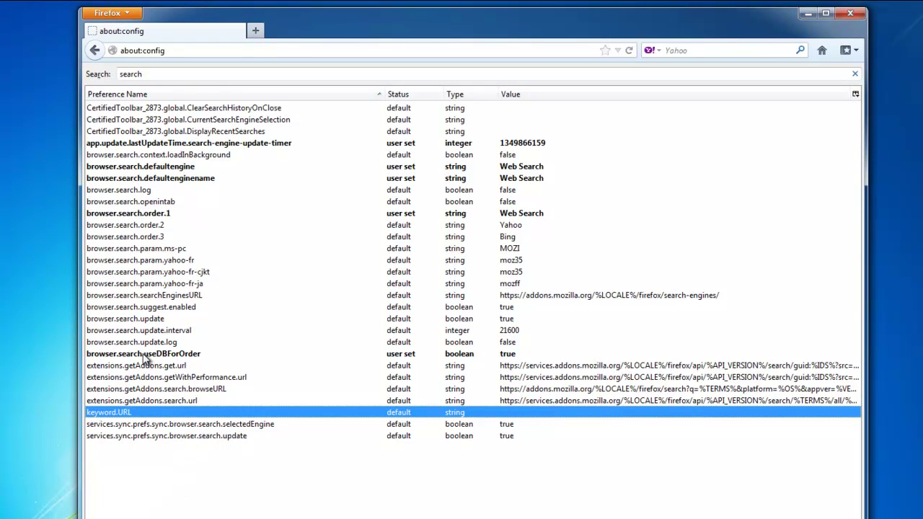
pyautogui.rightClick(153, 216)
pyautogui.click(185, 301)
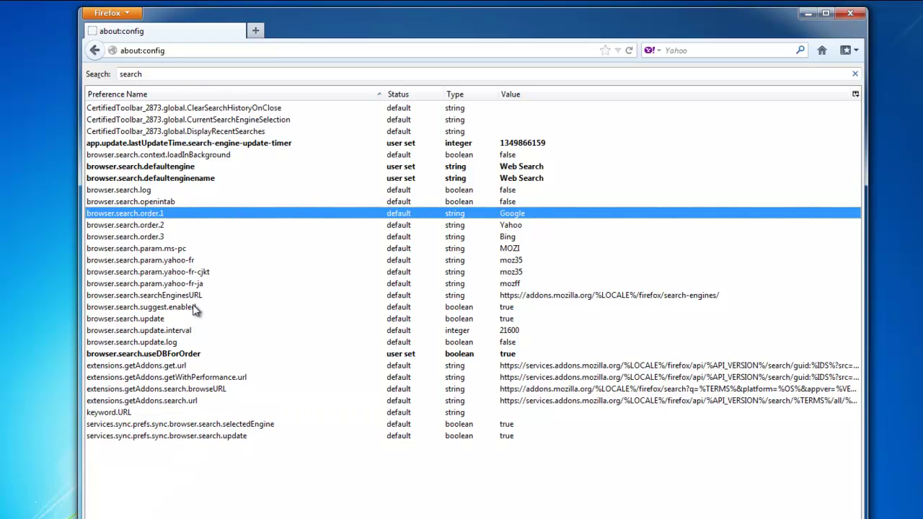
pyautogui.rightClick(165, 180)
pyautogui.click(174, 265)
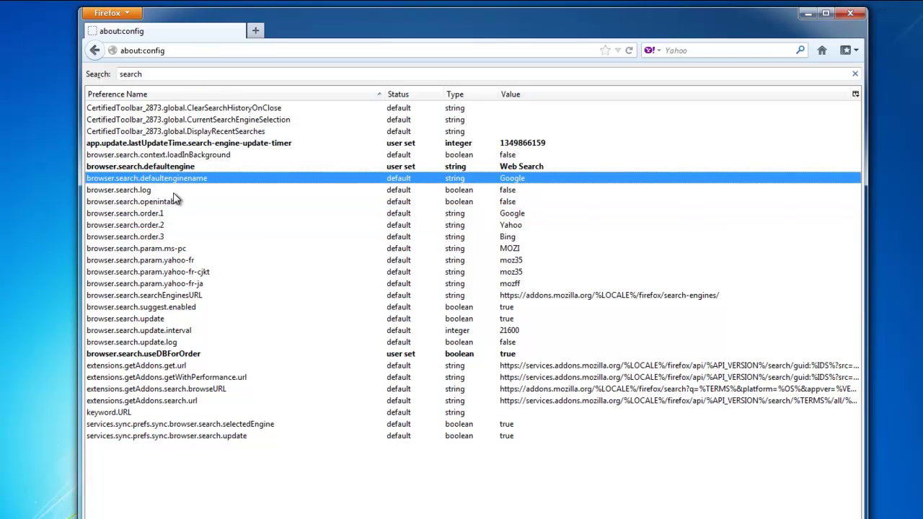
pyautogui.rightClick(138, 169)
pyautogui.click(167, 255)
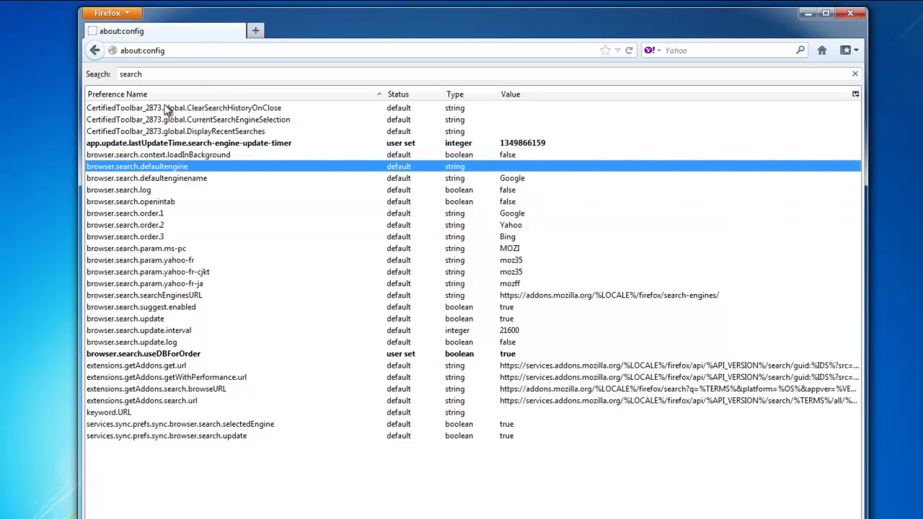
# - Filter the preferences by "newtab" to check the new tab page settings
pyautogui.click(166, 72)
pyautogui.write('newtav')
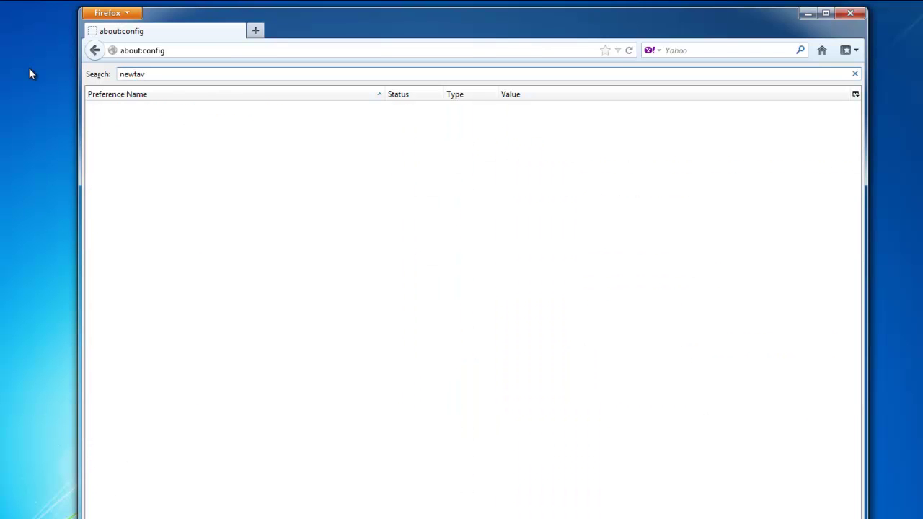
pyautogui.press('BackSpace')
pyautogui.write('b')
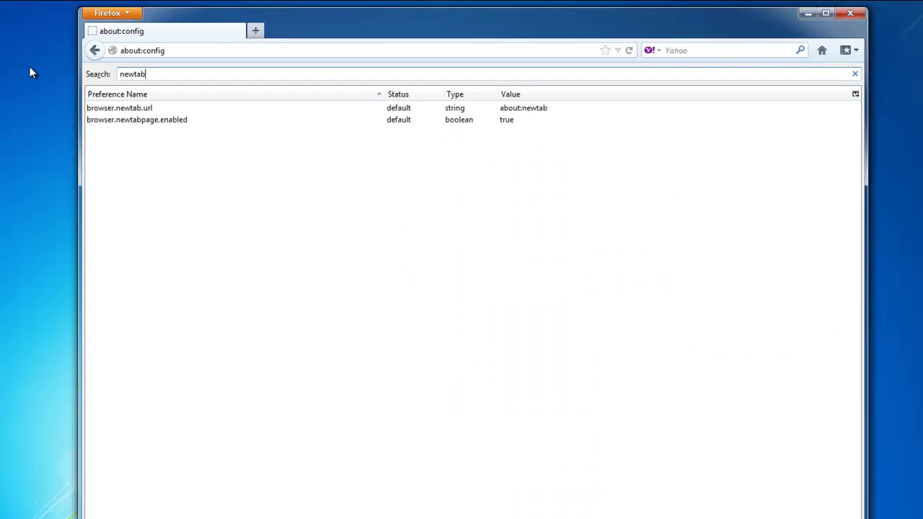
# - Search the preferences for remaining toolbar entries using "certified" and "certified-toolbar"
pyautogui.moveTo(205, 77); pyautogui.dragTo(85, 81)
pyautogui.write('ce')
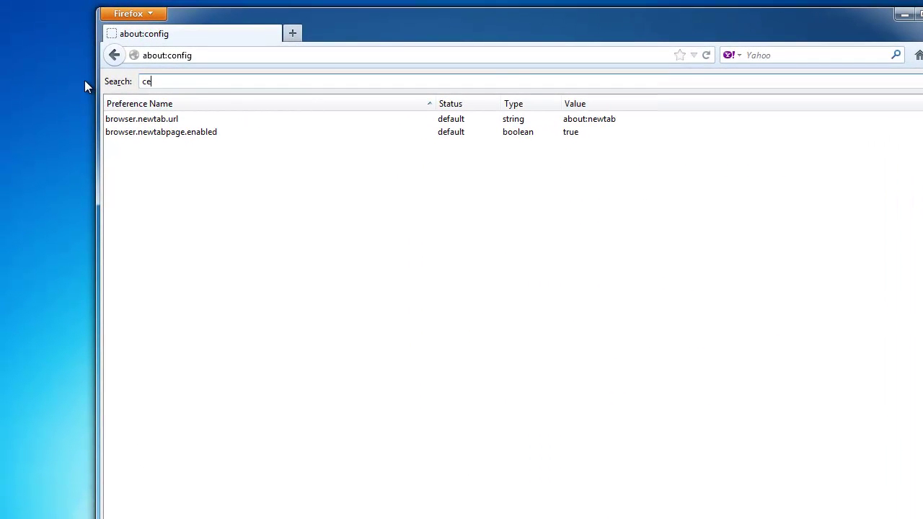
pyautogui.write('tified')
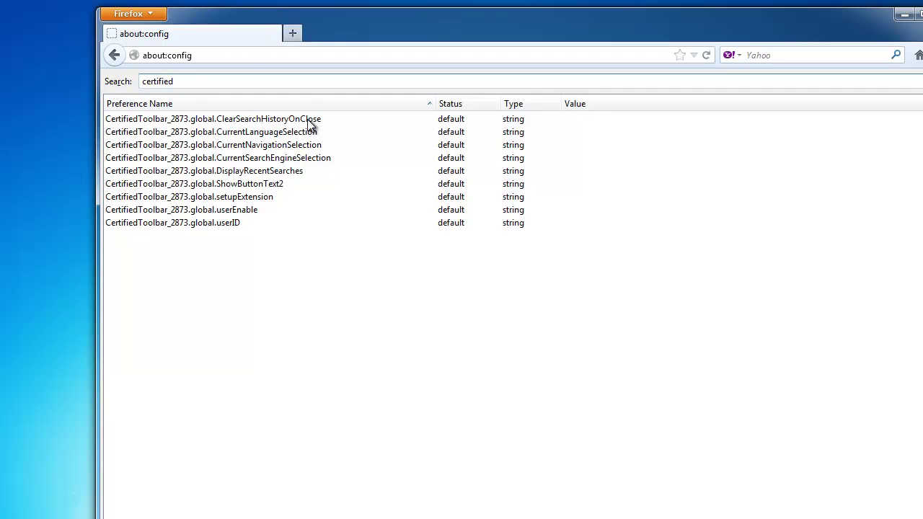
pyautogui.moveTo(198, 82); pyautogui.dragTo(87, 80)
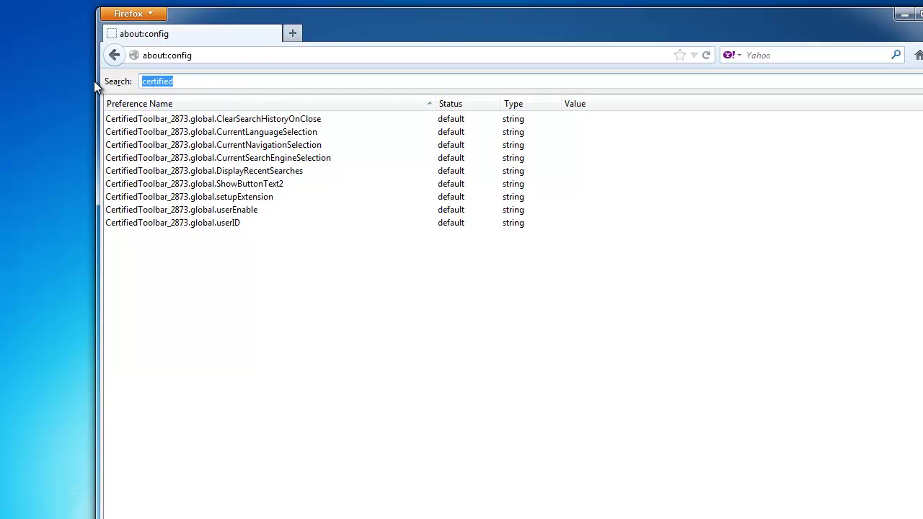
pyautogui.click(181, 82)
pyautogui.moveTo(181, 82); pyautogui.dragTo(48, 77)
pyautogui.click(182, 85)
pyautogui.write('-toolb')
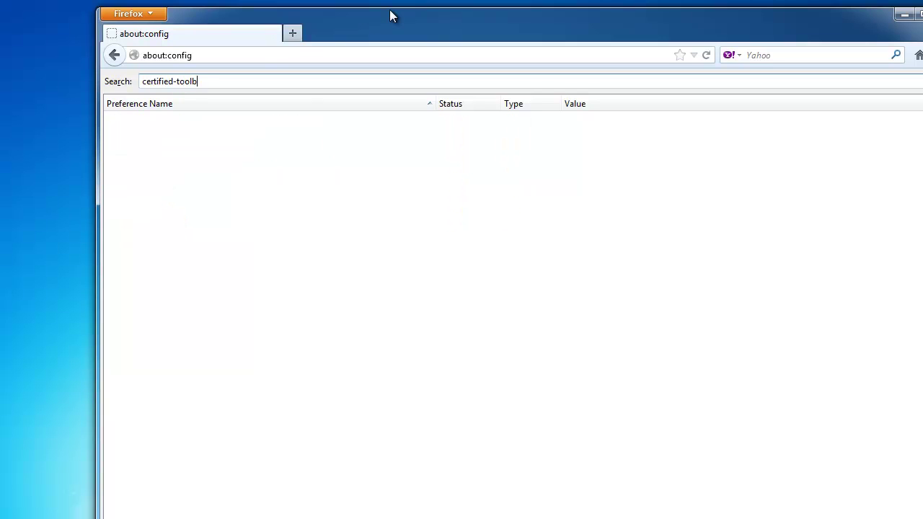
pyautogui.write('ar')
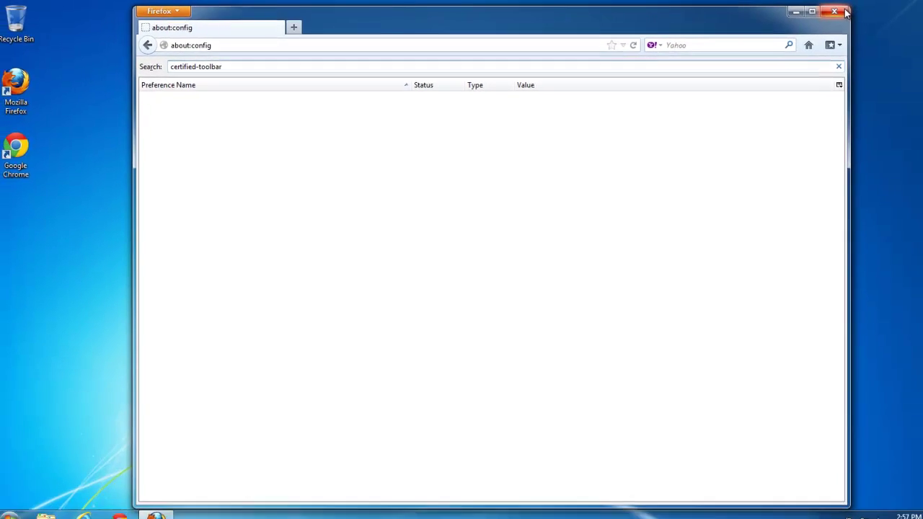
# - Restart Firefox without making it the default browser, check its start page and search engine, and close it
pyautogui.click(840, 12)
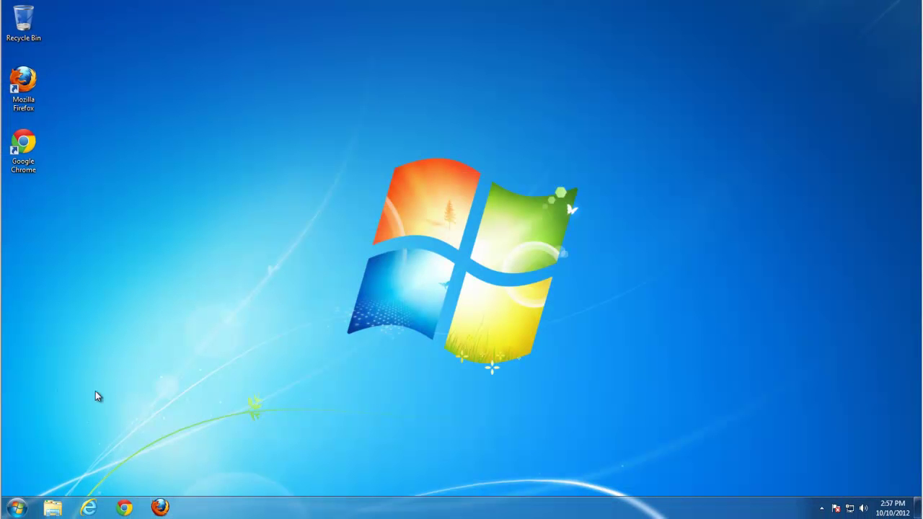
pyautogui.click(162, 508)
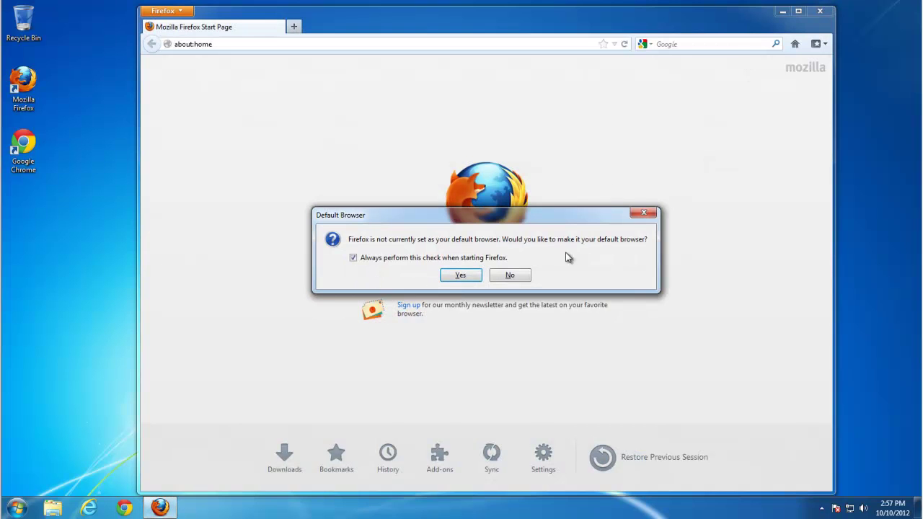
pyautogui.click(527, 276)
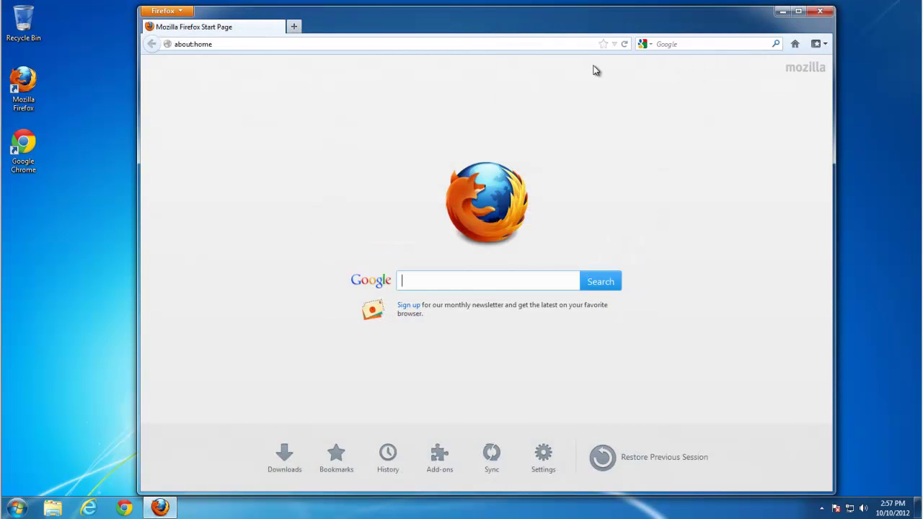
pyautogui.click(819, 12)
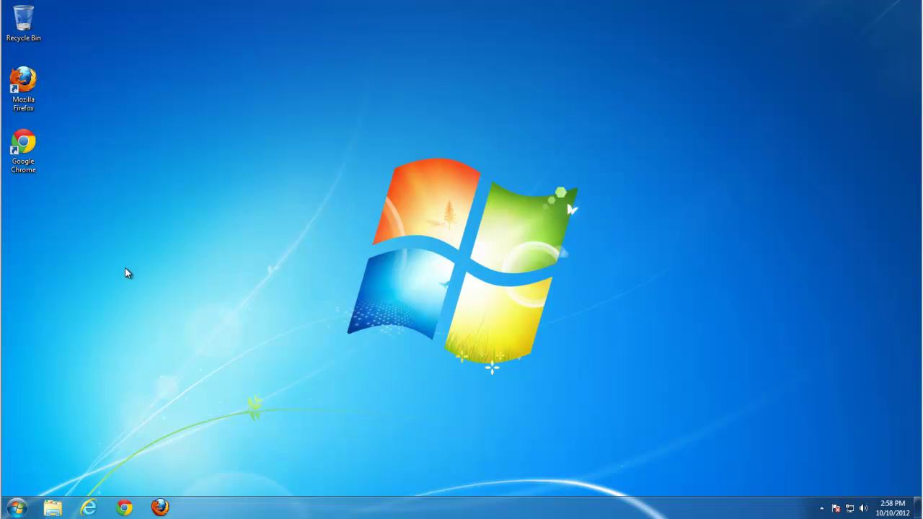
# - Find regedit through the Windows program search and open the Registry Editor
pyautogui.click(17, 506)
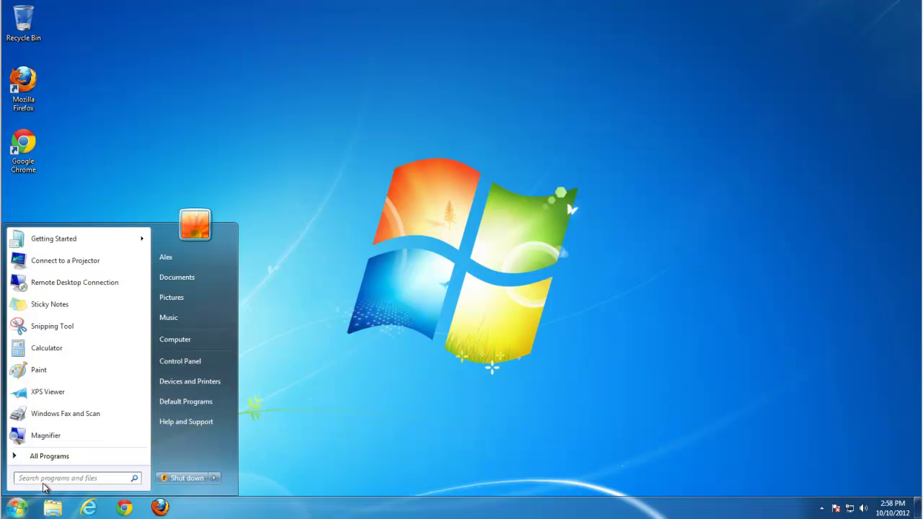
pyautogui.write('regedit')
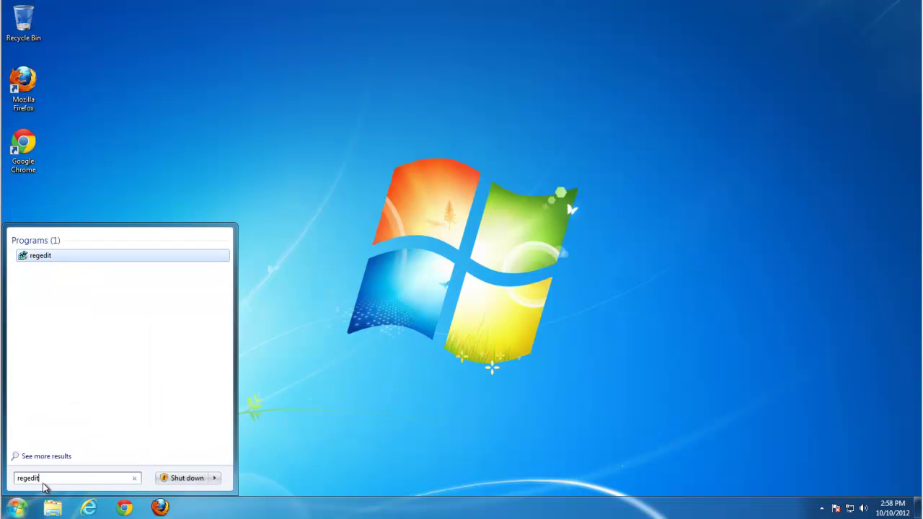
pyautogui.click(44, 257)
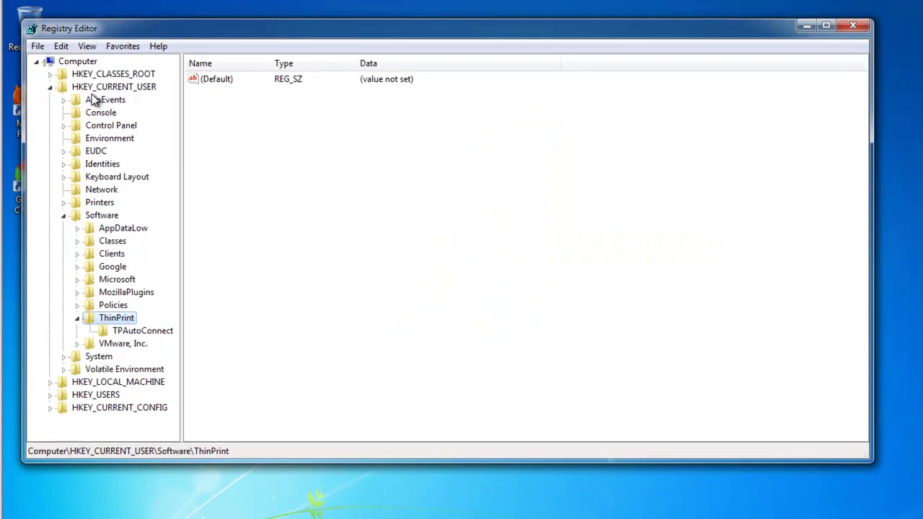
# - Collapse HKEY_CURRENT_USER and search the whole registry from Computer for "certified" in keys, values and data
pyautogui.click(50, 87)
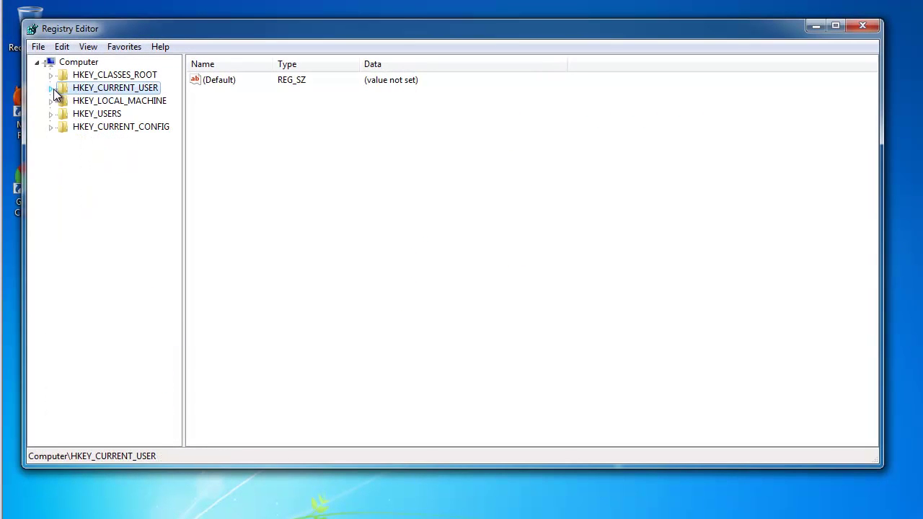
pyautogui.click(79, 62)
pyautogui.click(62, 47)
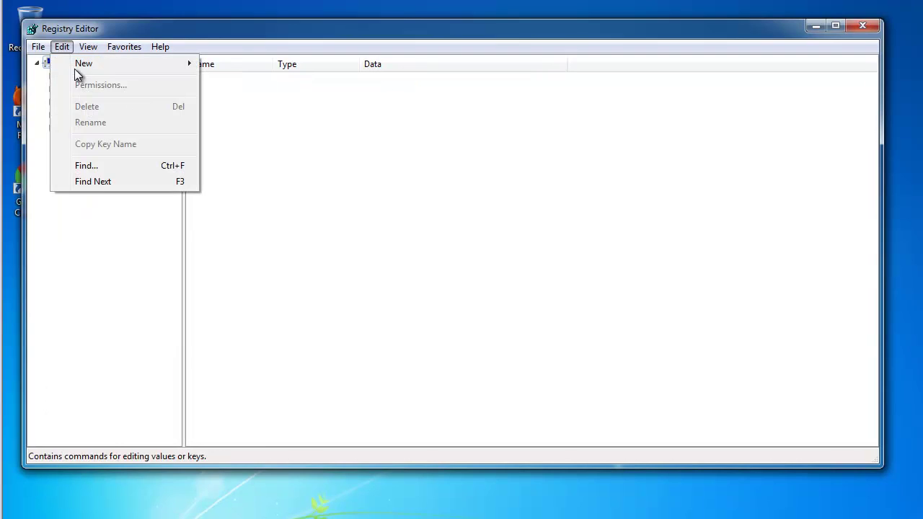
pyautogui.click(84, 167)
pyautogui.write('certified')
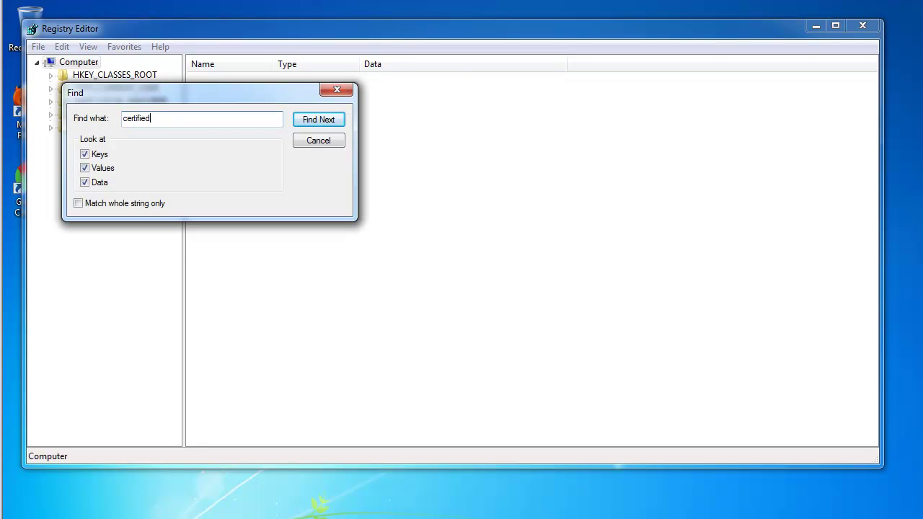
pyautogui.click(302, 120)
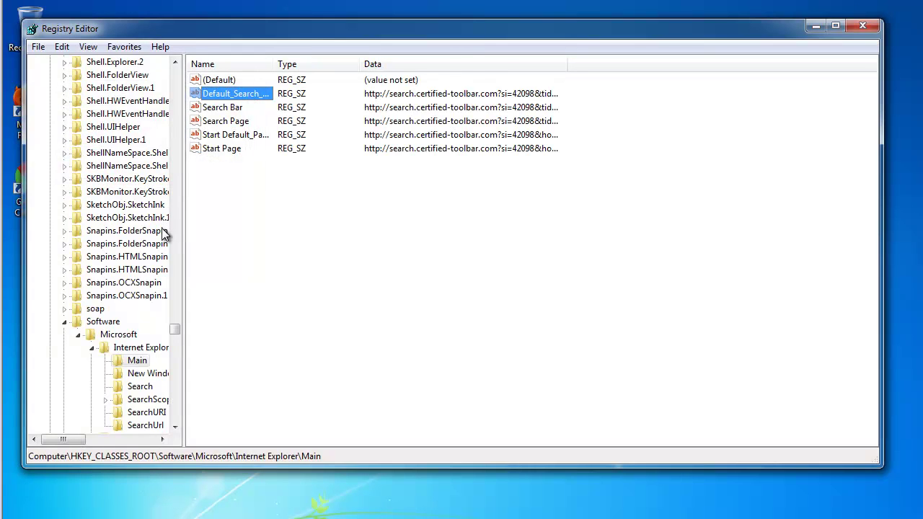
pyautogui.moveTo(275, 64); pyautogui.dragTo(464, 64)
pyautogui.click(232, 108)
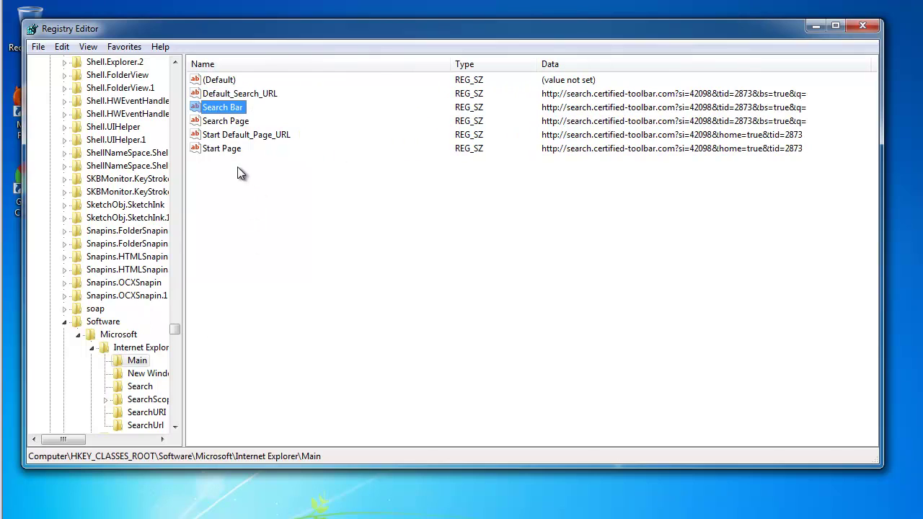
pyautogui.doubleClick(218, 150)
pyautogui.moveTo(97, 165); pyautogui.dragTo(334, 167)
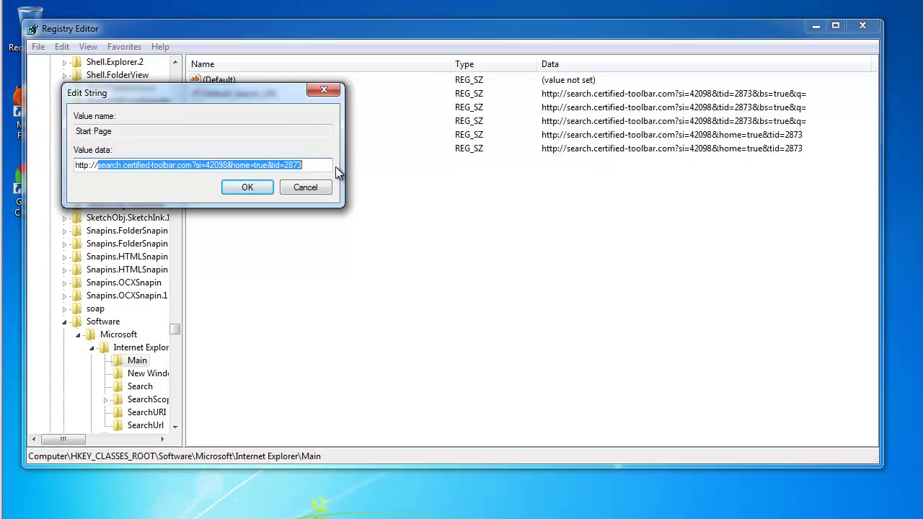
pyautogui.write('www.google.com')
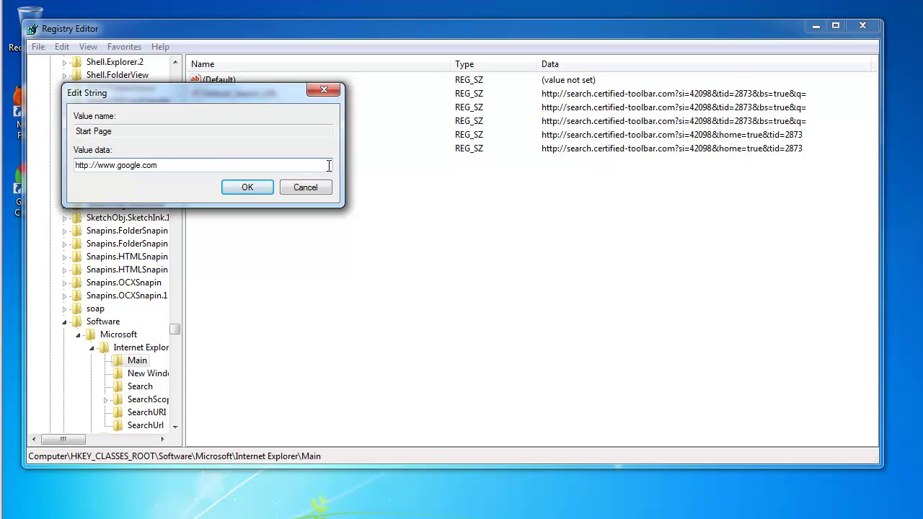
pyautogui.moveTo(165, 165); pyautogui.dragTo(77, 165)
pyautogui.rightClick(103, 165)
pyautogui.click(137, 210)
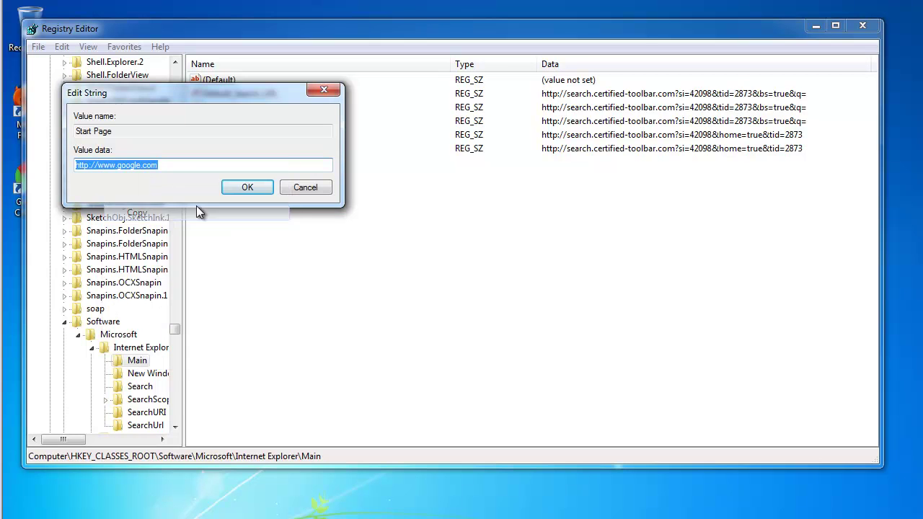
pyautogui.click(267, 187)
pyautogui.doubleClick(271, 135)
pyautogui.hotkey('ctrl', 'v')
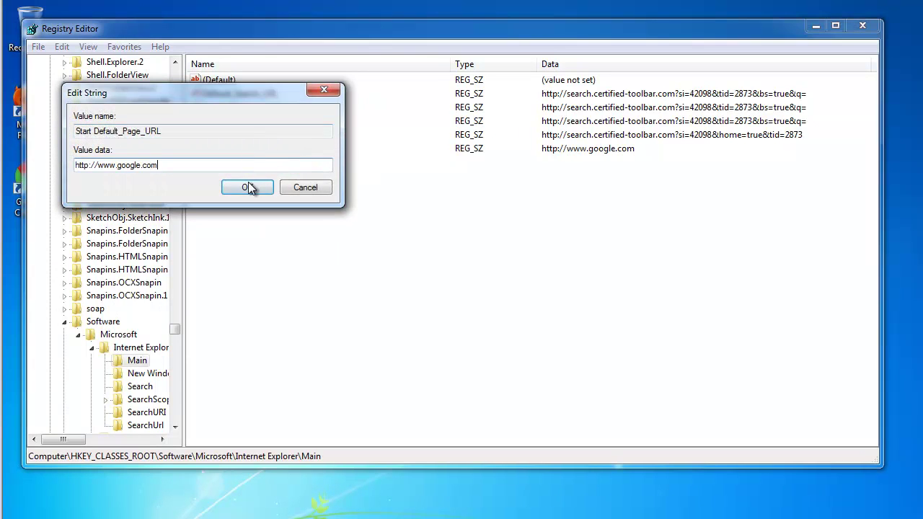
pyautogui.click(248, 186)
pyautogui.doubleClick(225, 120)
pyautogui.hotkey('ctrl', 'v')
pyautogui.click(249, 186)
pyautogui.click(228, 110)
pyautogui.doubleClick(228, 111)
pyautogui.hotkey('ctrl', 'v')
pyautogui.click(247, 186)
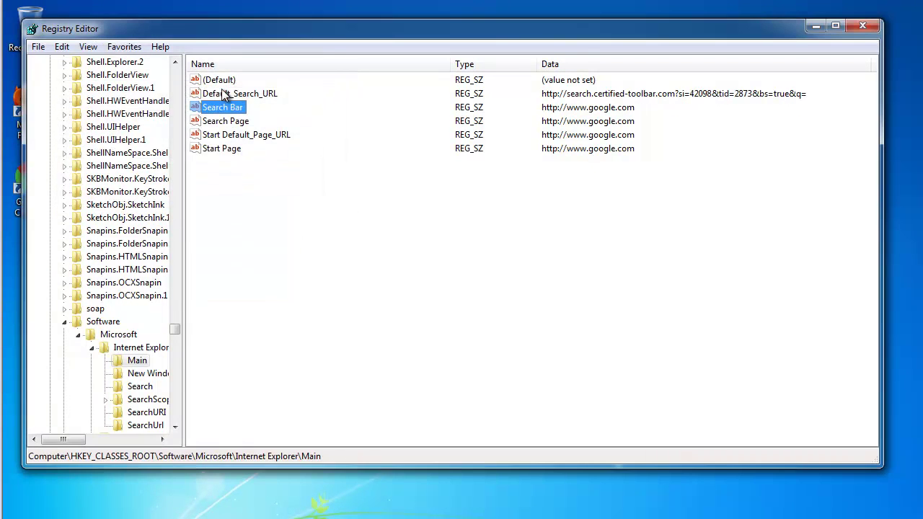
pyautogui.doubleClick(225, 95)
pyautogui.hotkey('ctrl', 'v')
pyautogui.click(247, 186)
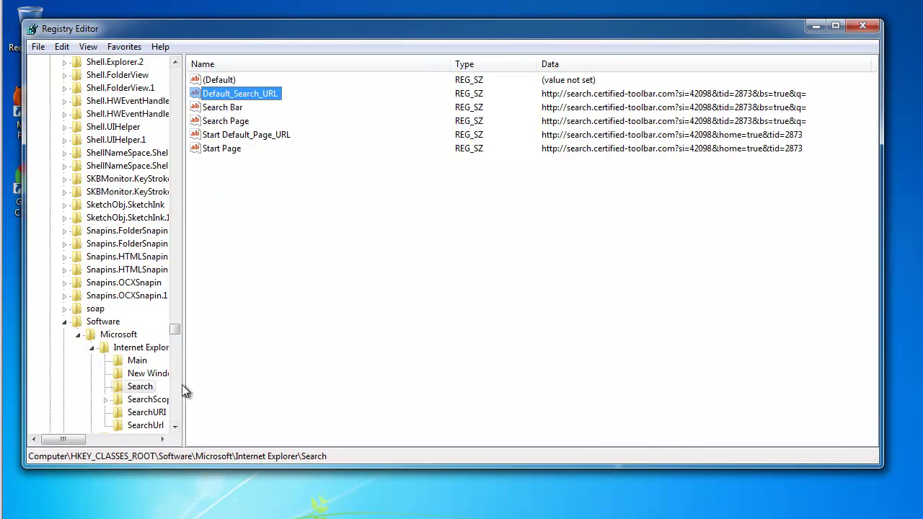
pyautogui.moveTo(181, 384); pyautogui.dragTo(278, 389)
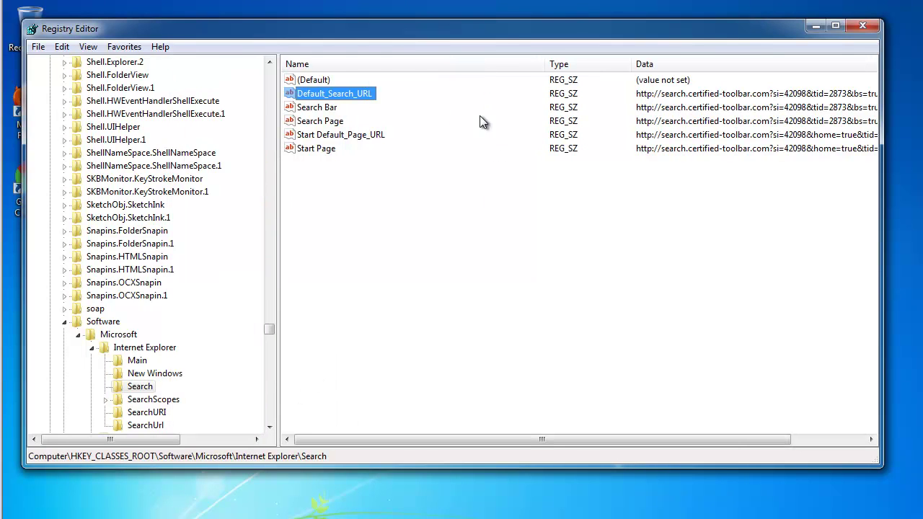
pyautogui.doubleClick(310, 109)
pyautogui.hotkey('ctrl', 'v')
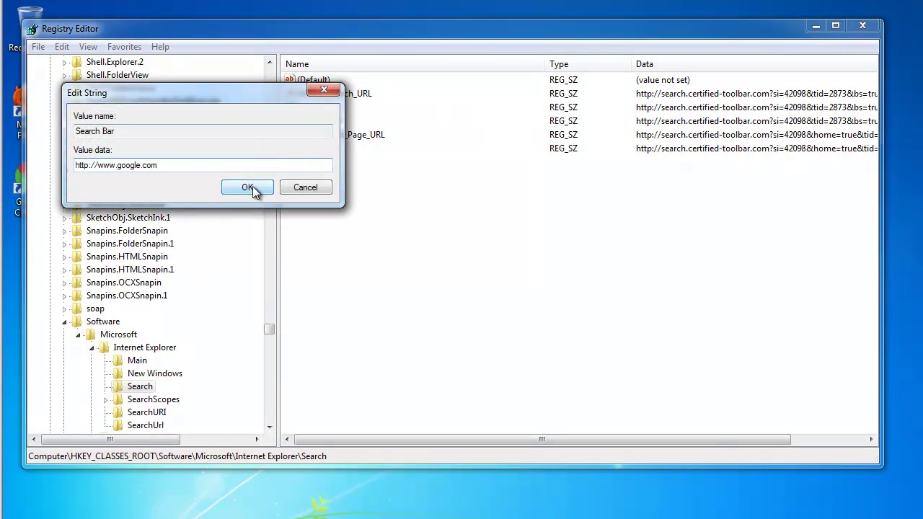
pyautogui.click(247, 186)
pyautogui.doubleClick(328, 94)
pyautogui.hotkey('ctrl', 'v')
pyautogui.click(249, 186)
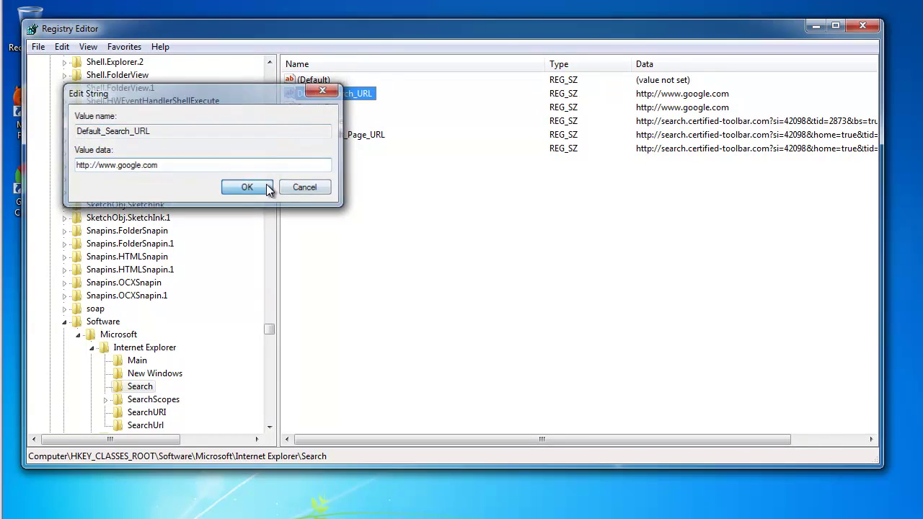
pyautogui.doubleClick(311, 121)
pyautogui.hotkey('ctrl', 'v')
pyautogui.click(245, 185)
pyautogui.doubleClick(321, 135)
pyautogui.hotkey('ctrl', 'v')
pyautogui.click(245, 185)
pyautogui.doubleClick(314, 148)
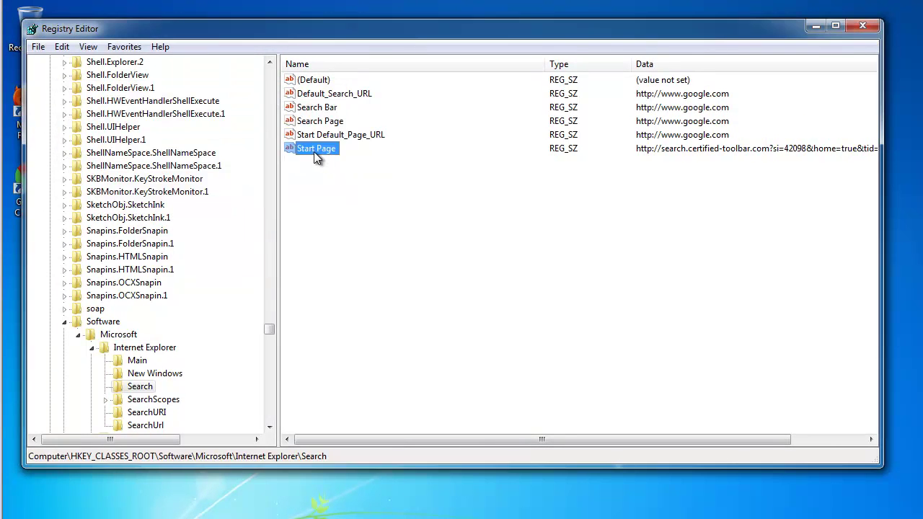
pyautogui.hotkey('ctrl', 'v')
pyautogui.click(247, 188)
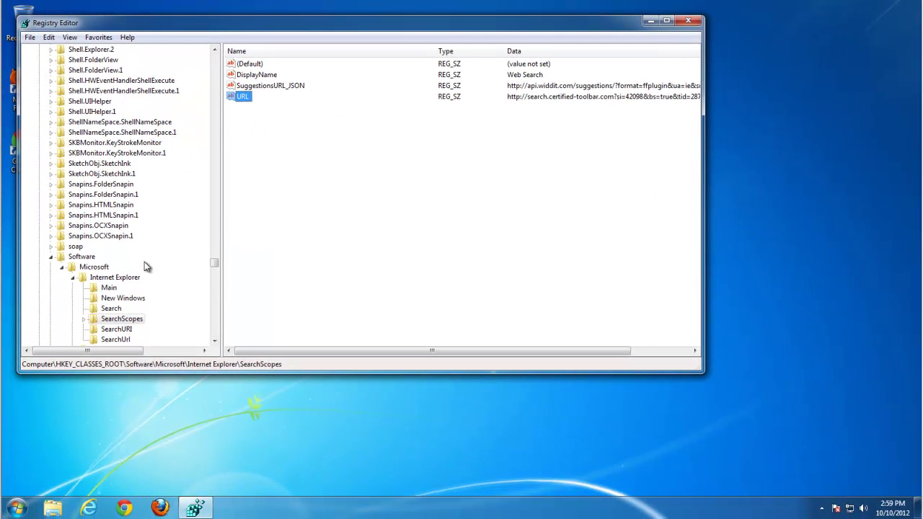
# - Expand the SearchScopes key under Internet Explorer and compare its values with those of its subkey
pyautogui.click(132, 319)
pyautogui.click(84, 318)
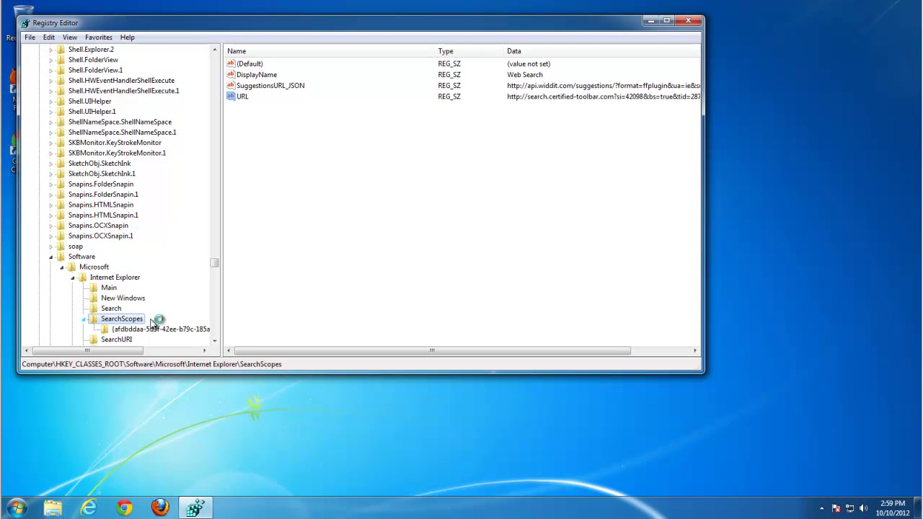
pyautogui.click(153, 329)
pyautogui.click(128, 320)
pyautogui.click(144, 330)
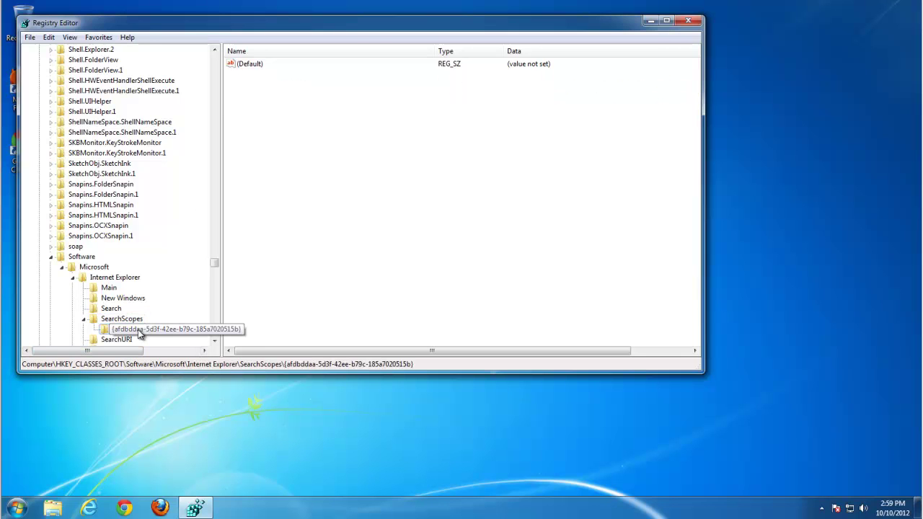
pyautogui.click(101, 319)
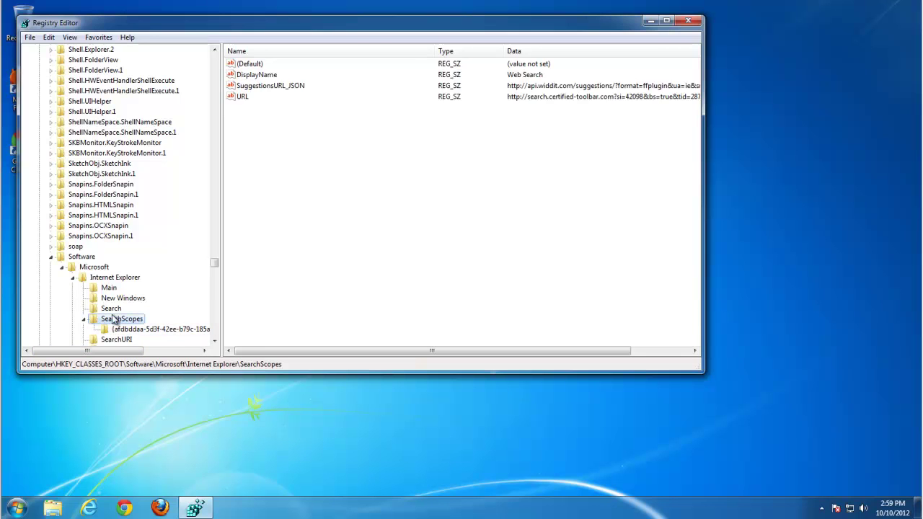
pyautogui.scroll(-1, 191, 279)
pyautogui.scroll(2, 191, 279)
pyautogui.scroll(-1, 324, 155)
pyautogui.doubleClick(261, 75)
pyautogui.write('Google')
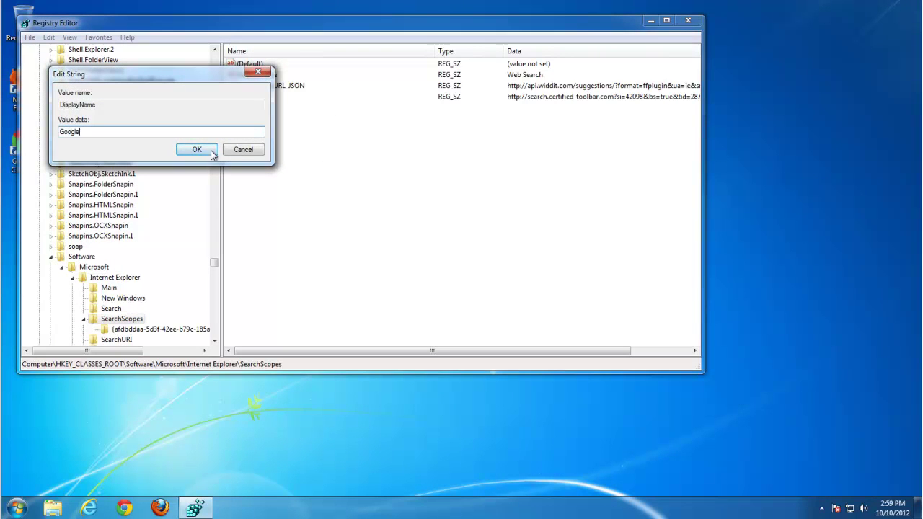
pyautogui.click(213, 153)
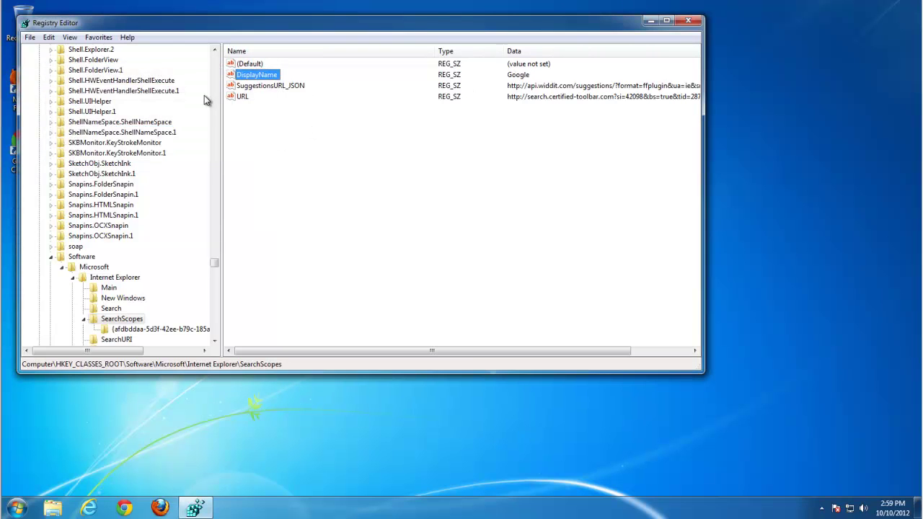
pyautogui.doubleClick(242, 96)
pyautogui.hotkey('ctrl', 'v')
pyautogui.click(197, 151)
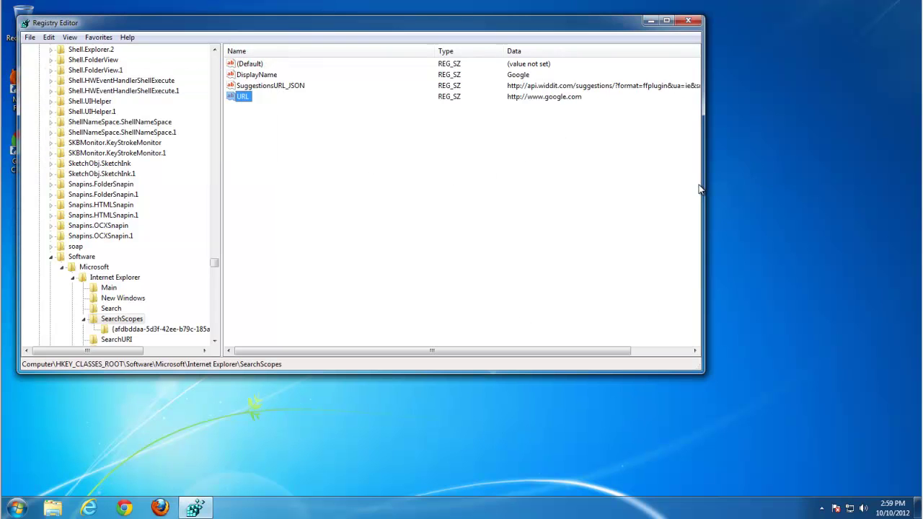
pyautogui.moveTo(703, 185); pyautogui.dragTo(835, 185)
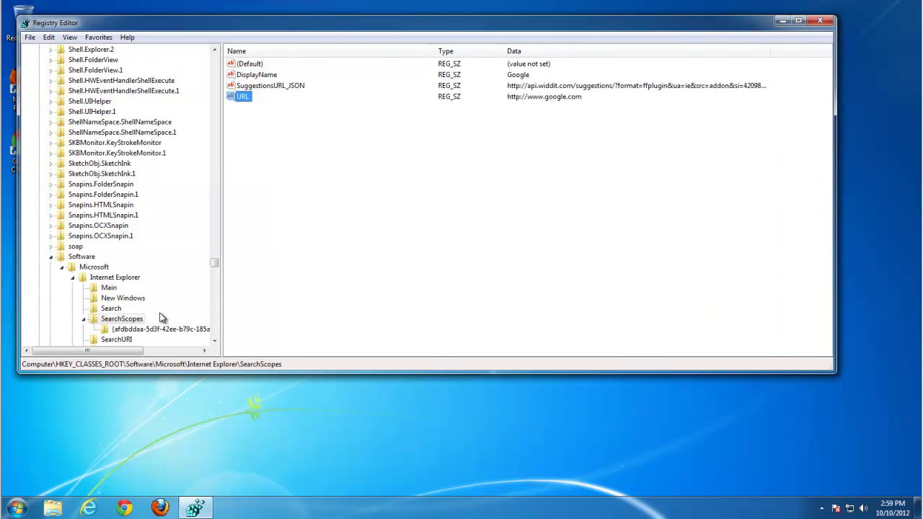
pyautogui.press('Down')
pyautogui.press('Down')
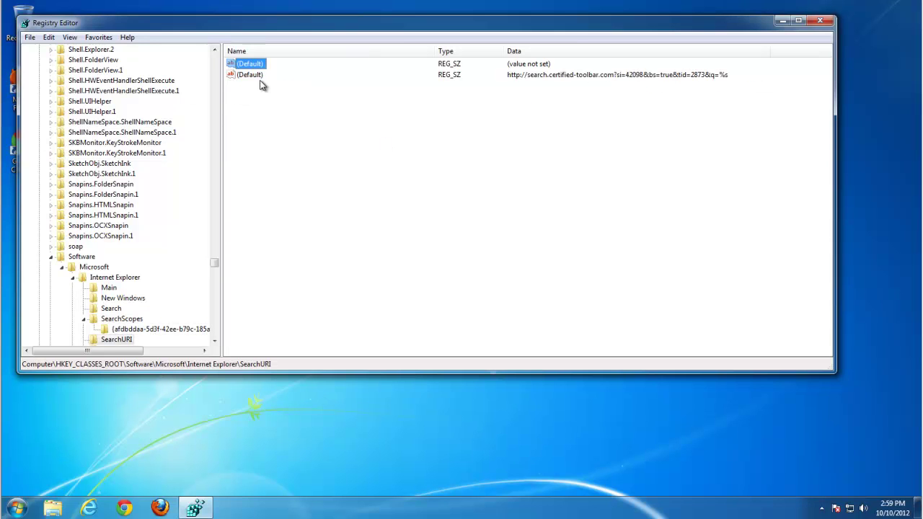
pyautogui.click(121, 341)
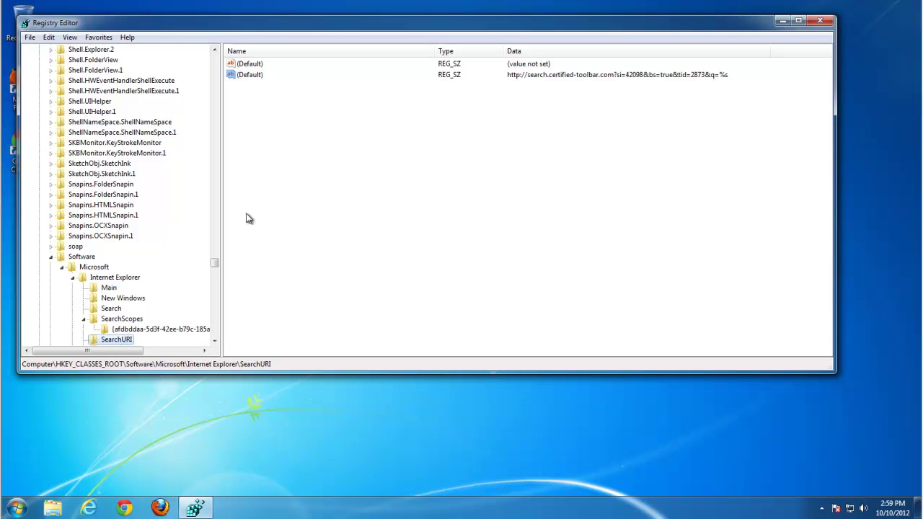
pyautogui.doubleClick(250, 75)
pyautogui.write('http://www.google.com')
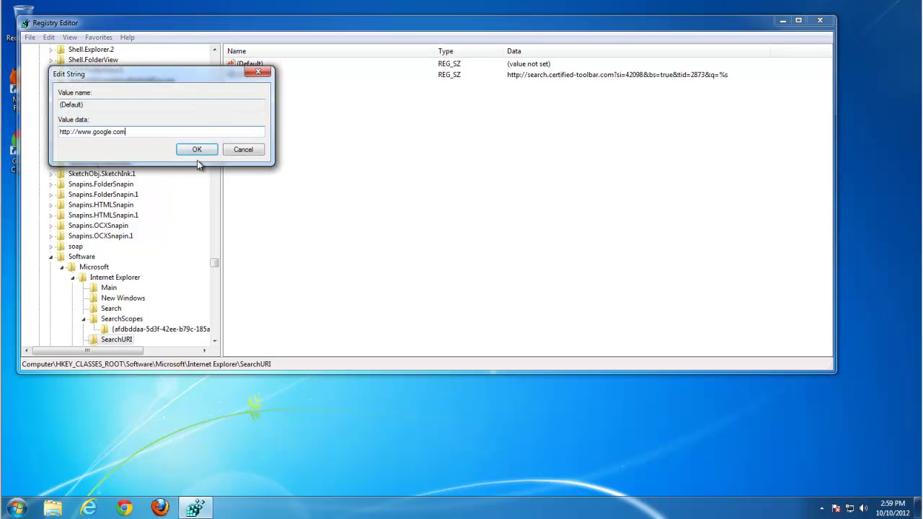
pyautogui.click(192, 148)
pyautogui.click(214, 341)
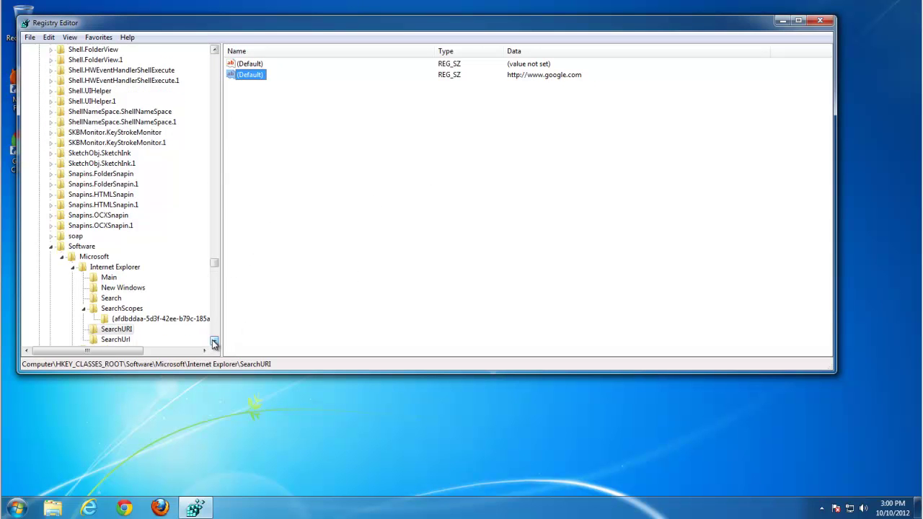
pyautogui.click(113, 320)
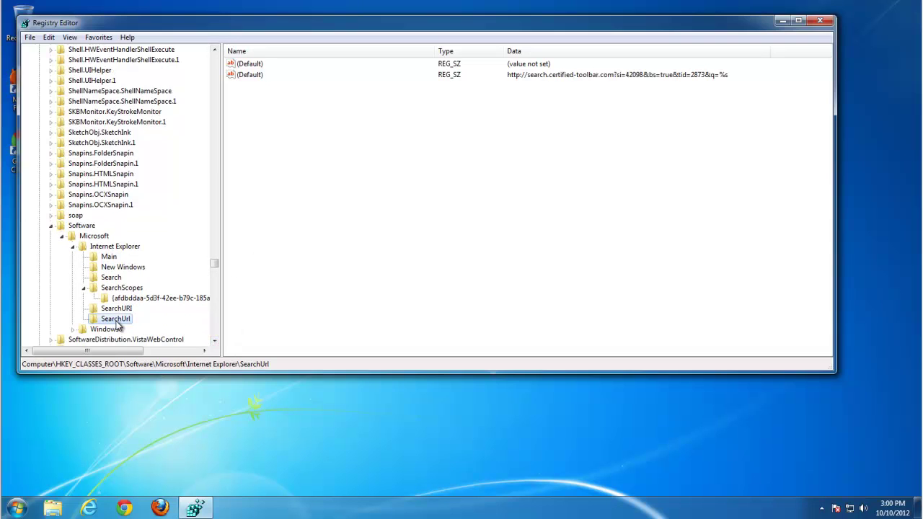
pyautogui.doubleClick(251, 75)
pyautogui.hotkey('ctrl', 'v')
pyautogui.click(202, 152)
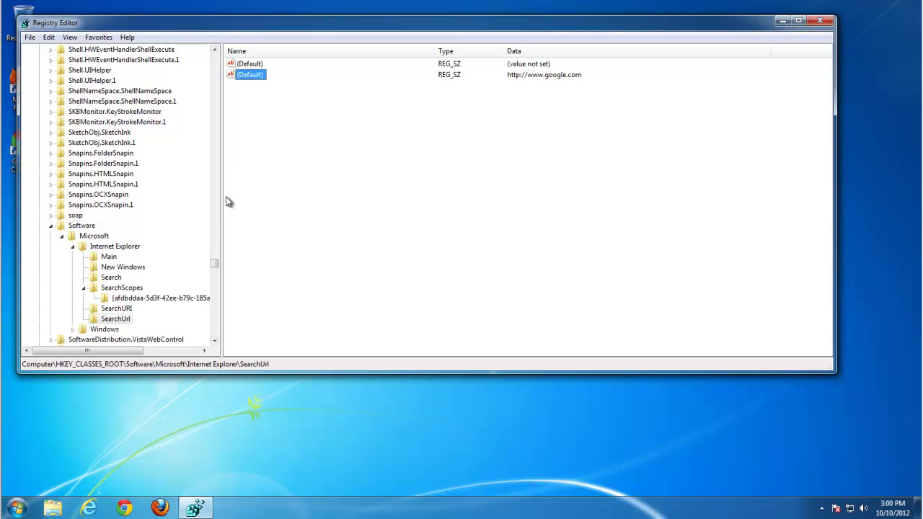
pyautogui.press('F3')
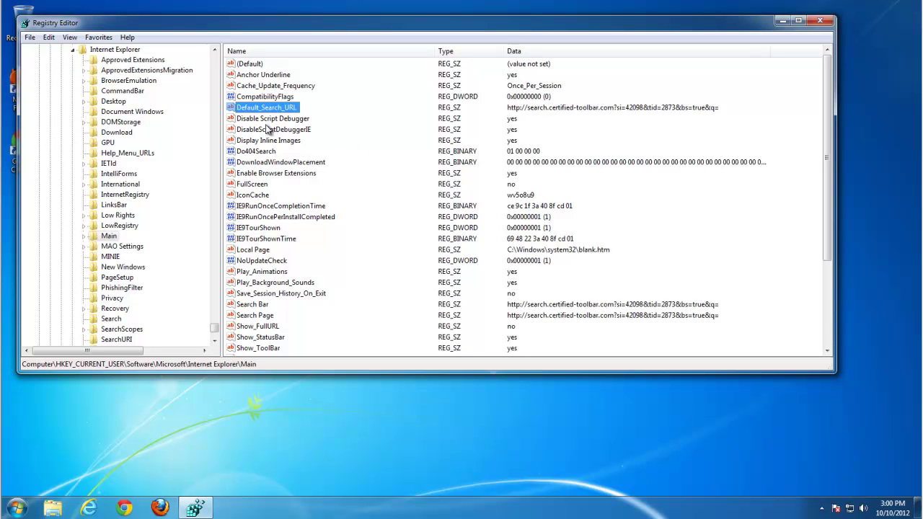
pyautogui.doubleClick(252, 108)
pyautogui.hotkey('ctrl', 'v')
pyautogui.click(194, 148)
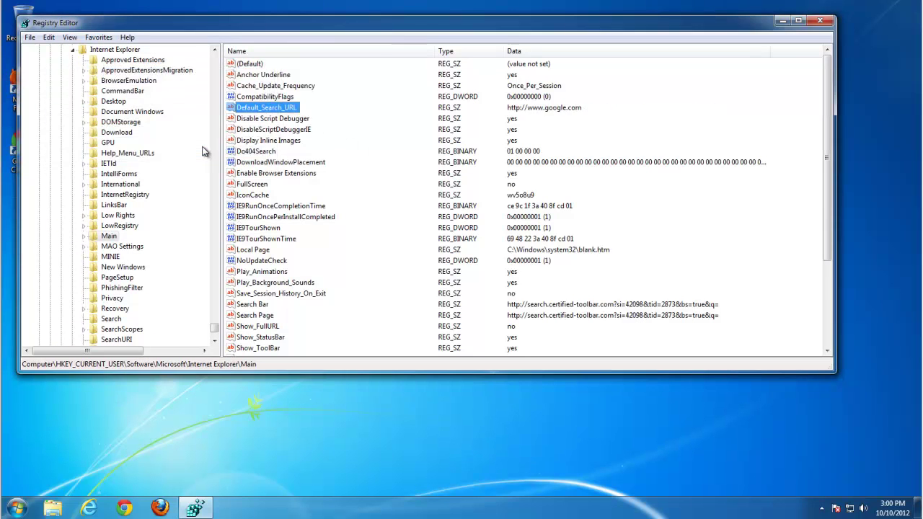
pyautogui.doubleClick(255, 306)
pyautogui.hotkey('ctrl', 'v')
pyautogui.click(195, 149)
pyautogui.doubleClick(254, 315)
pyautogui.hotkey('ctrl', 'v')
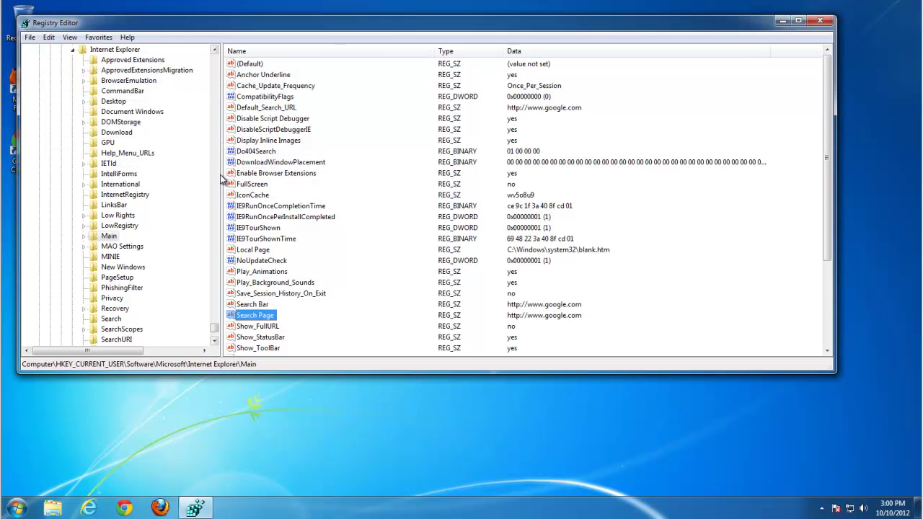
pyautogui.press('Down')
pyautogui.press('Down')
pyautogui.press('Down')
pyautogui.press('Down')
pyautogui.press('Down')
pyautogui.press('Down')
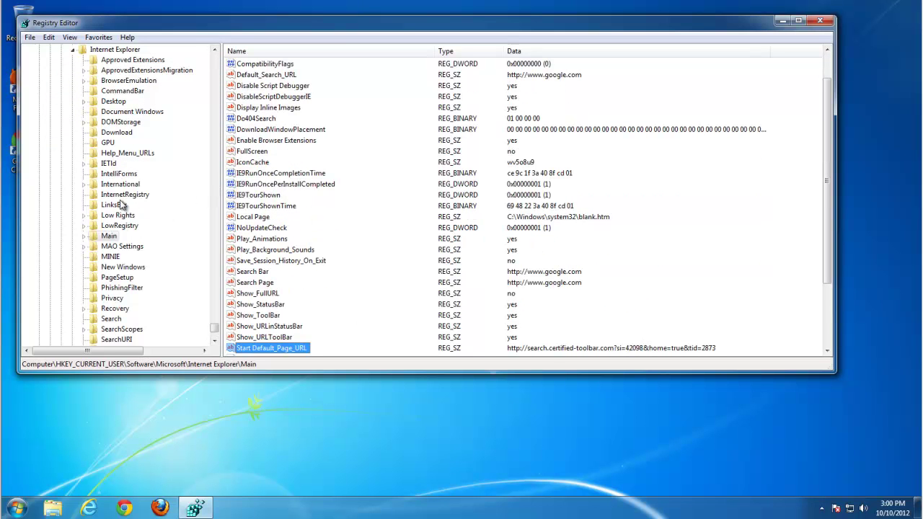
pyautogui.click(85, 237)
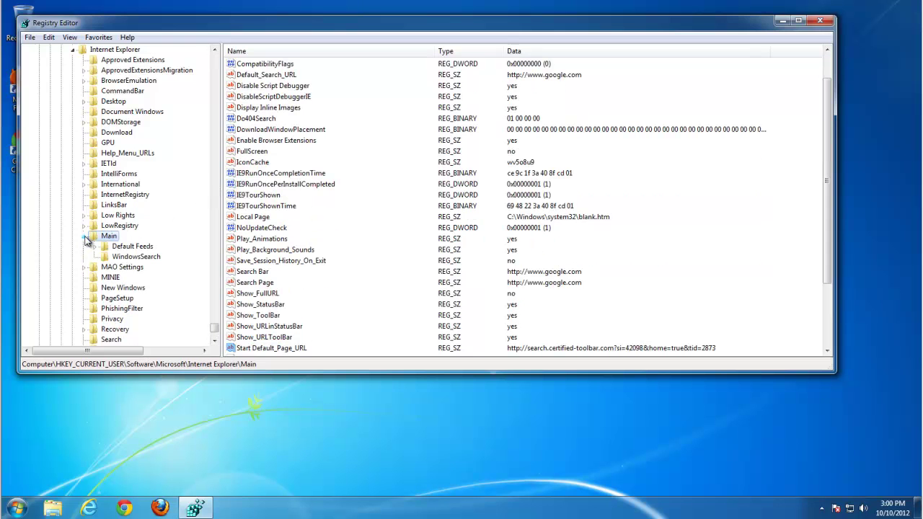
pyautogui.doubleClick(264, 348)
pyautogui.write('http://www.google.com')
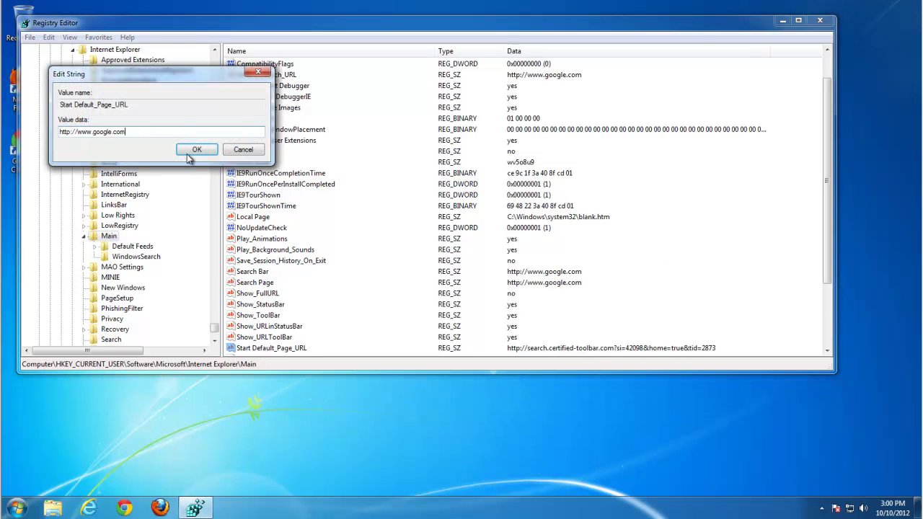
pyautogui.click(189, 150)
# - Review the remaining Main values, find the next match, and inspect the WindowsSearch and Default Feeds subkeys
pyautogui.scroll(-3, 375, 238)
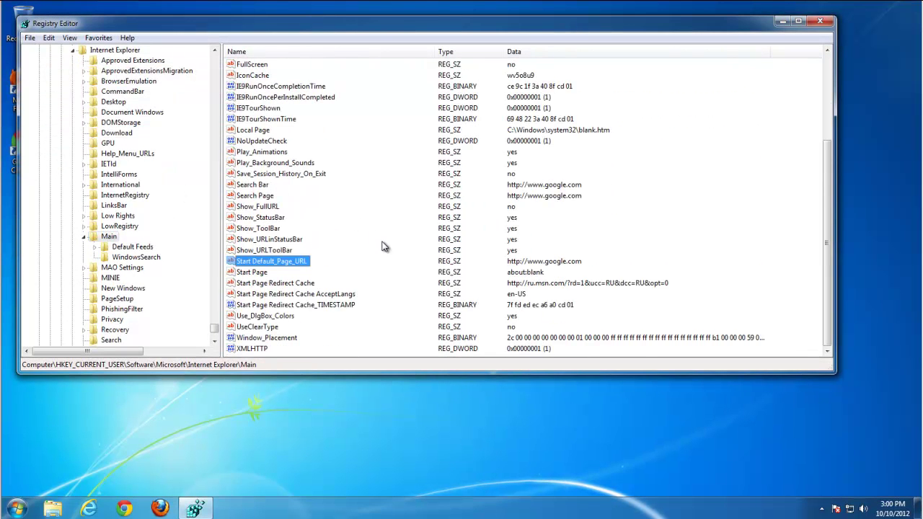
pyautogui.click(298, 284)
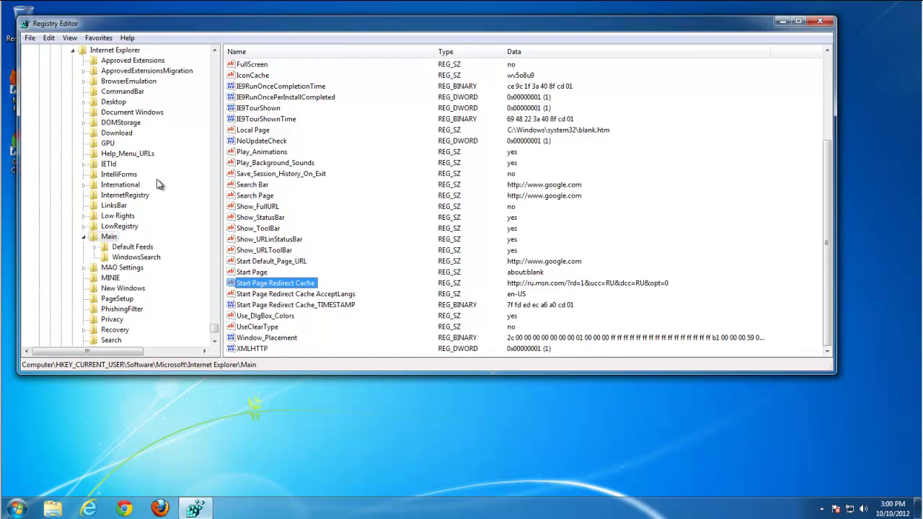
pyautogui.press('F3')
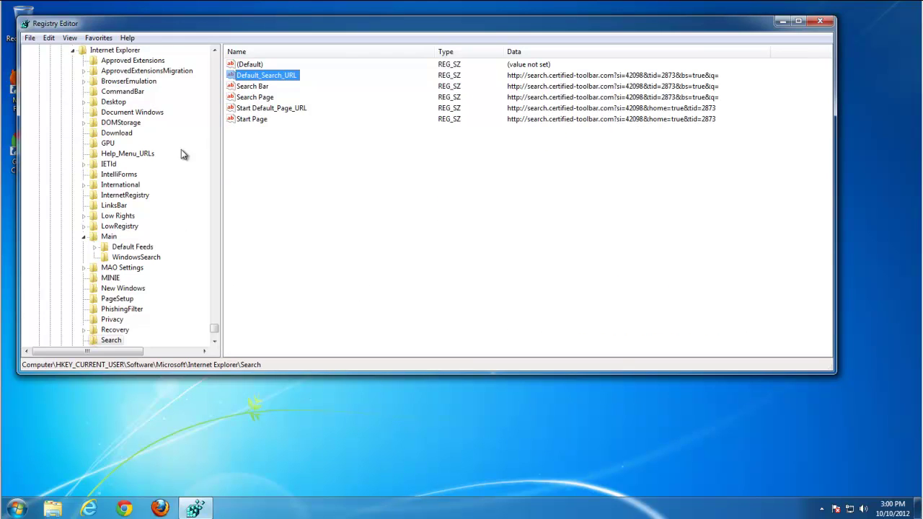
pyautogui.click(133, 259)
pyautogui.click(127, 247)
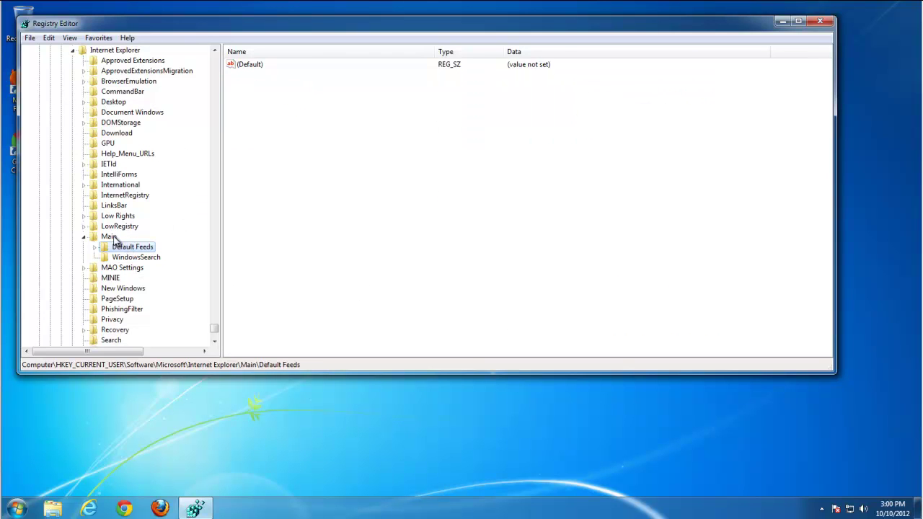
pyautogui.click(109, 239)
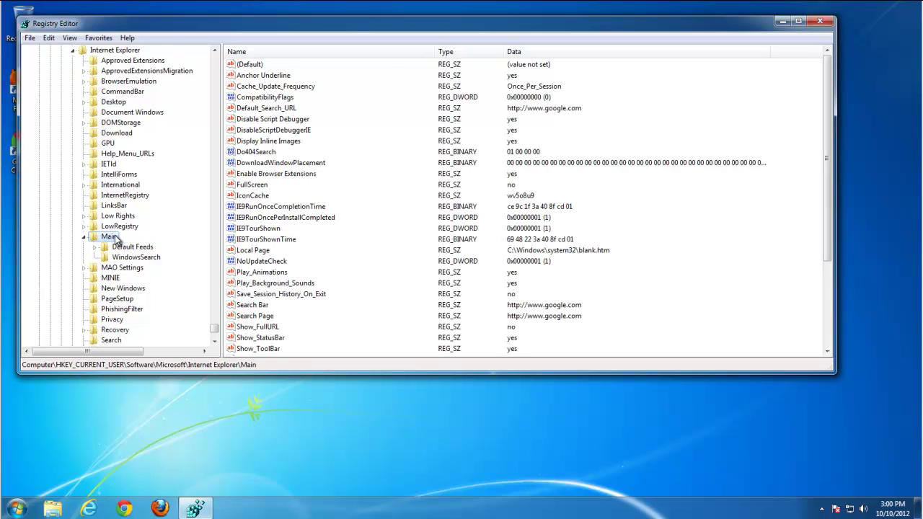
pyautogui.press('F3')
pyautogui.click(112, 334)
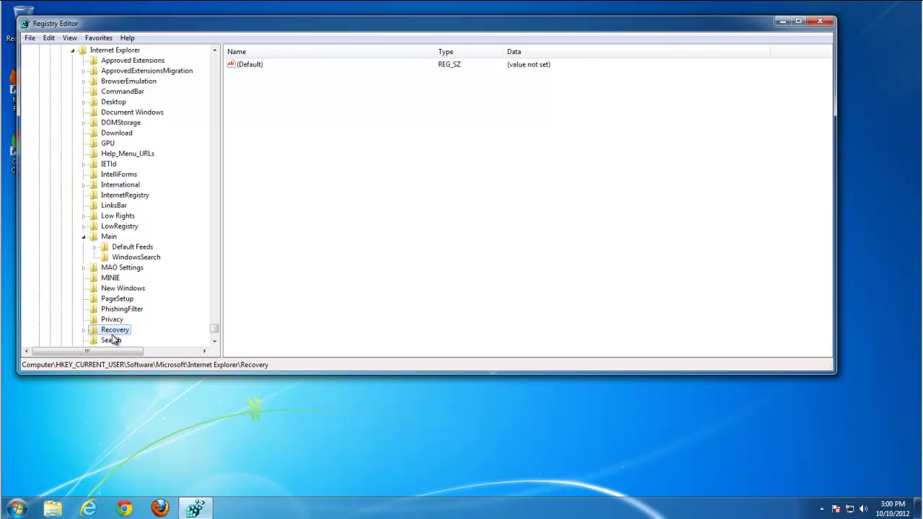
pyautogui.click(112, 342)
pyautogui.scroll(-2, 370, 151)
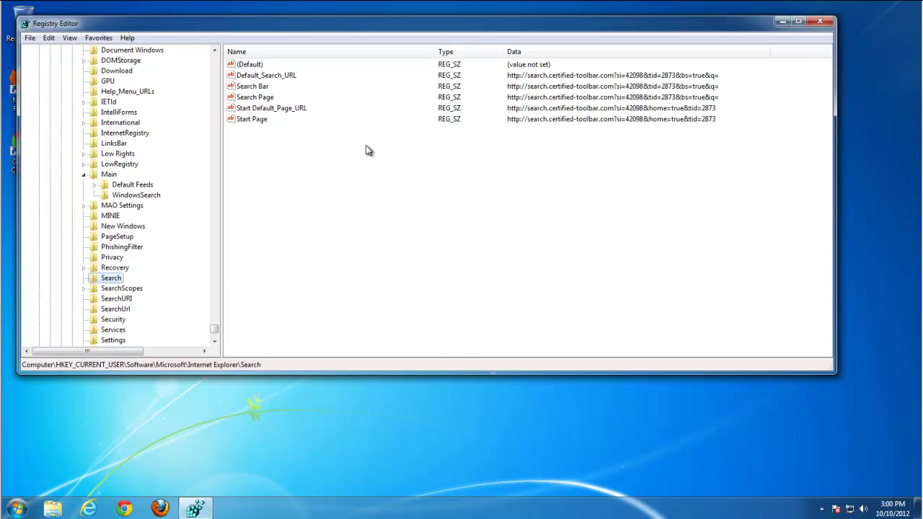
pyautogui.scroll(2, 298, 175)
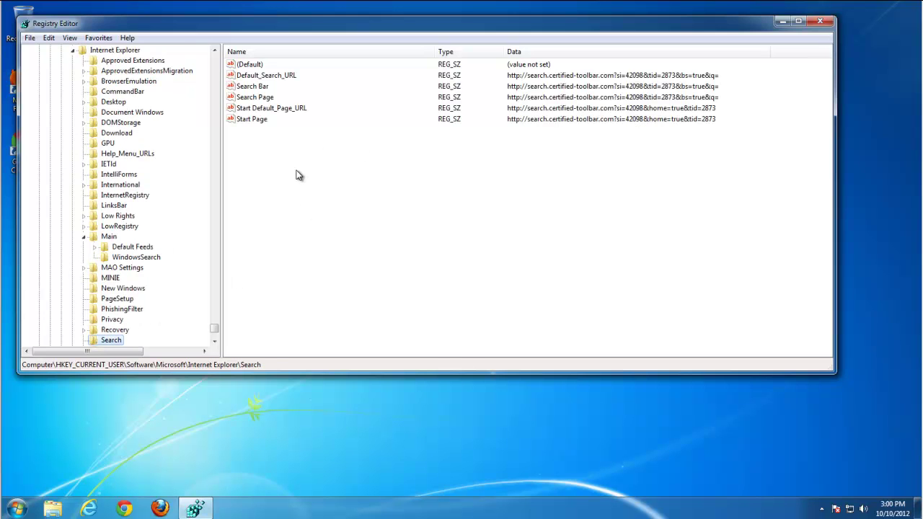
pyautogui.click(84, 238)
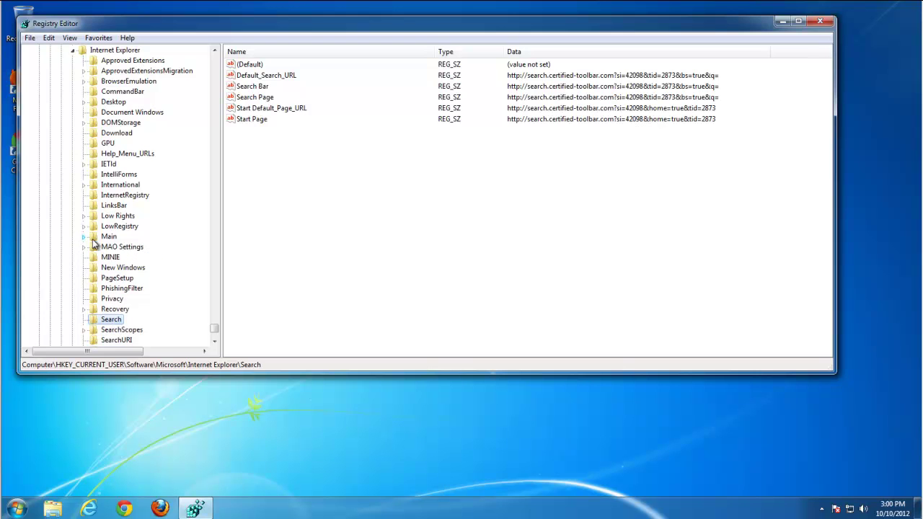
pyautogui.click(253, 85)
pyautogui.doubleClick(265, 75)
pyautogui.write('http://www.google.com')
pyautogui.click(193, 151)
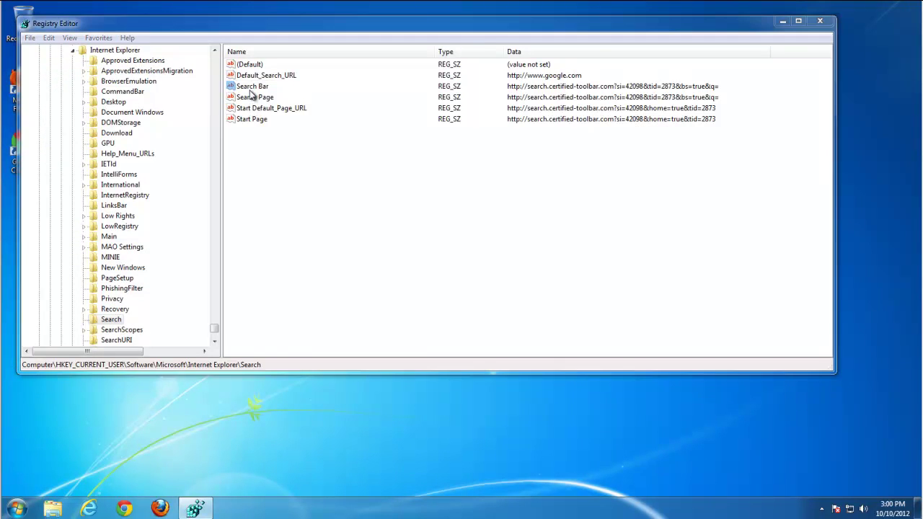
pyautogui.doubleClick(252, 86)
pyautogui.write('http://www.google.com')
pyautogui.click(193, 148)
pyautogui.click(246, 96)
pyautogui.doubleClick(246, 96)
pyautogui.write('http://www.google.com')
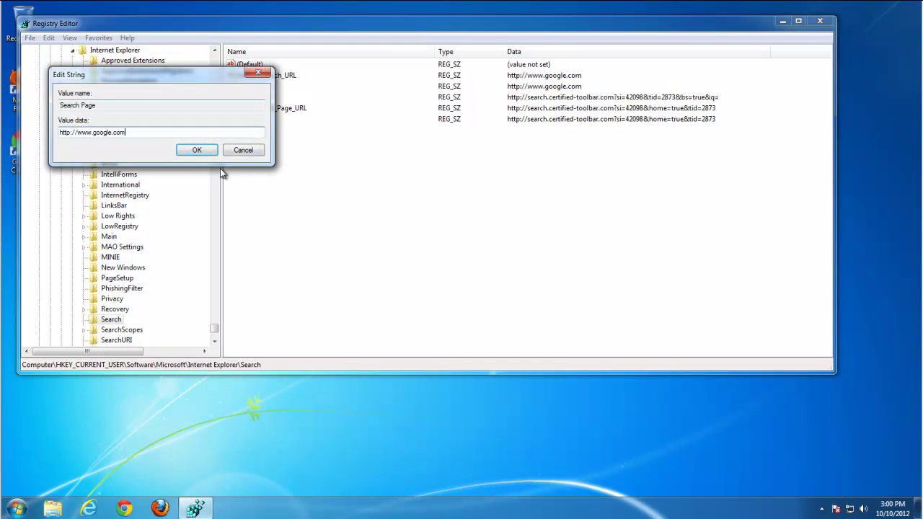
pyautogui.click(196, 150)
pyautogui.click(246, 107)
pyautogui.doubleClick(245, 108)
pyautogui.write('http://www.google.com')
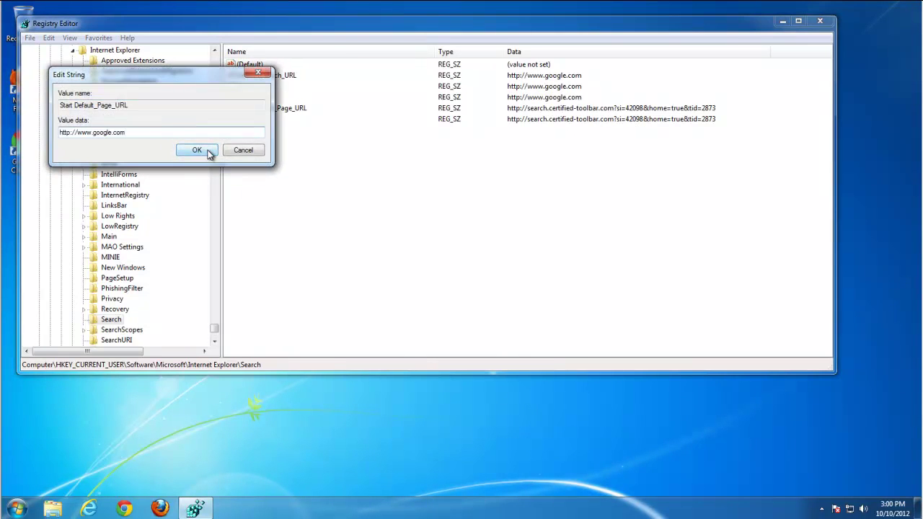
pyautogui.click(207, 150)
pyautogui.doubleClick(251, 118)
pyautogui.write('http://www.google.com')
pyautogui.click(196, 150)
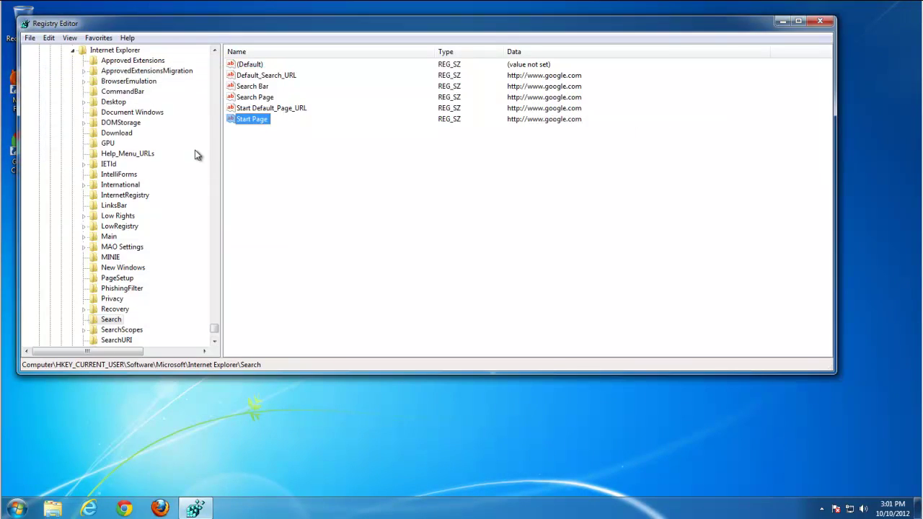
pyautogui.press('Tab')
pyautogui.press('Down')
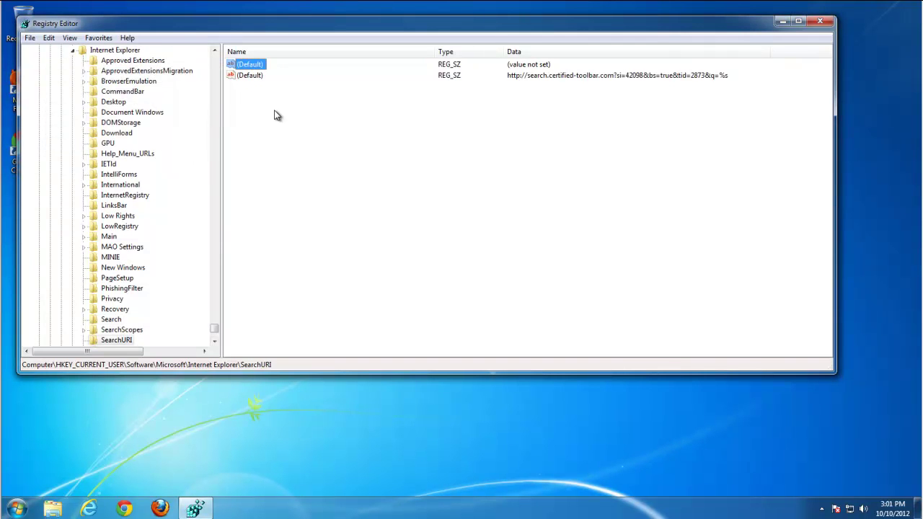
pyautogui.doubleClick(245, 76)
pyautogui.write('http://www.google.com')
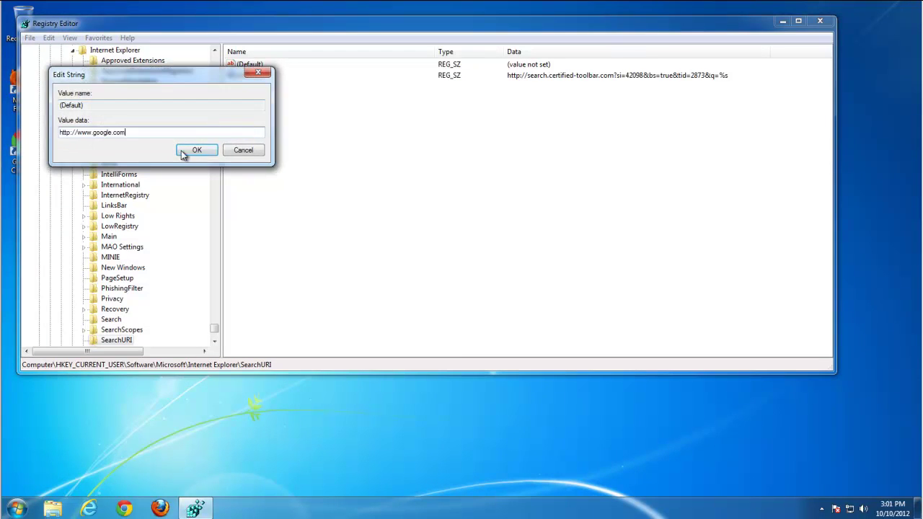
pyautogui.click(181, 152)
pyautogui.press('Down')
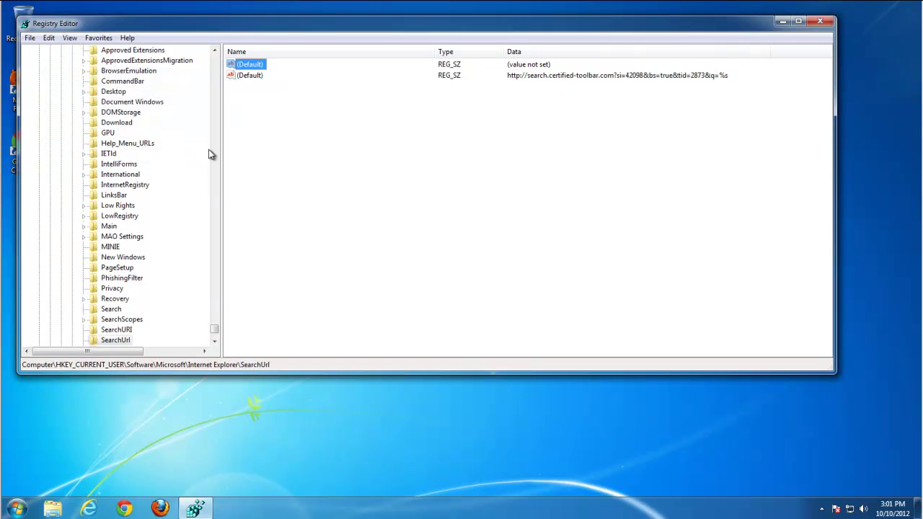
pyautogui.doubleClick(250, 75)
pyautogui.write('http://www.google.com')
pyautogui.click(194, 148)
pyautogui.press('F3')
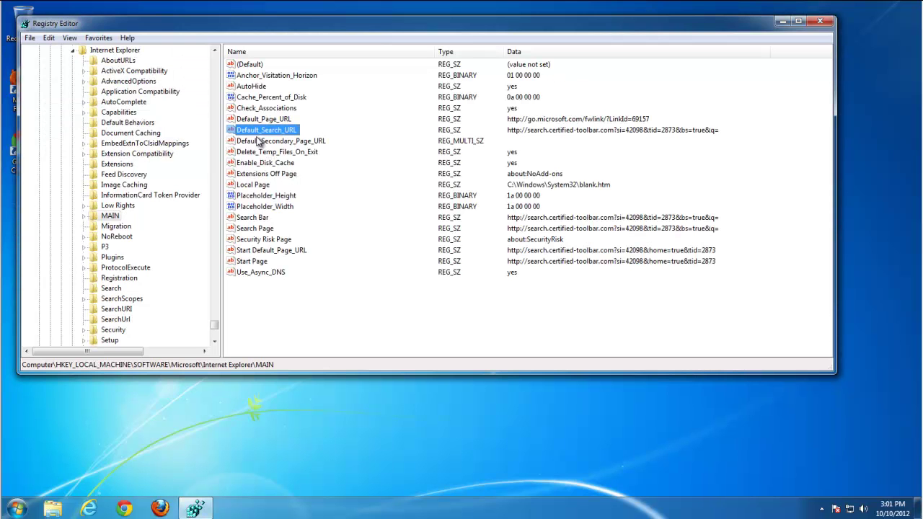
pyautogui.doubleClick(253, 129)
pyautogui.write('http://www.google.com')
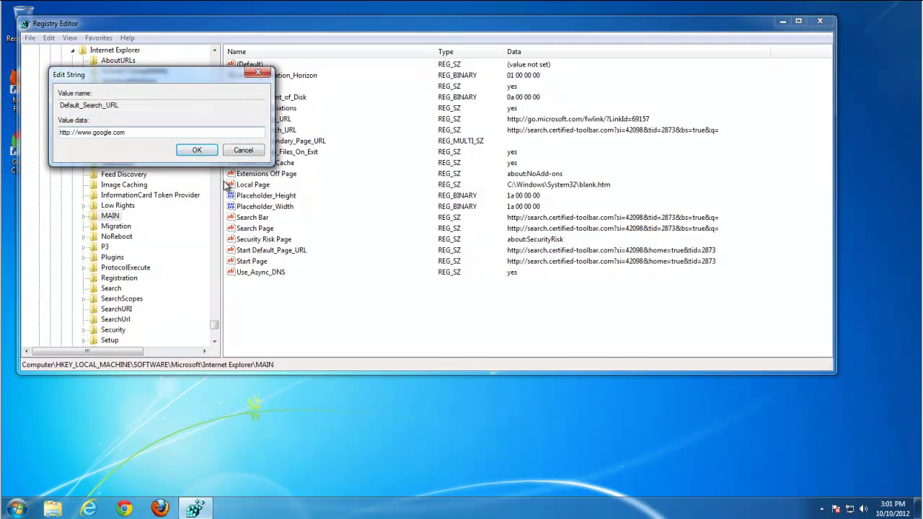
pyautogui.click(196, 150)
pyautogui.doubleClick(252, 217)
pyautogui.write('http://www.google.com')
pyautogui.click(196, 150)
pyautogui.doubleClick(248, 227)
pyautogui.write('http://www.google.com')
pyautogui.click(195, 153)
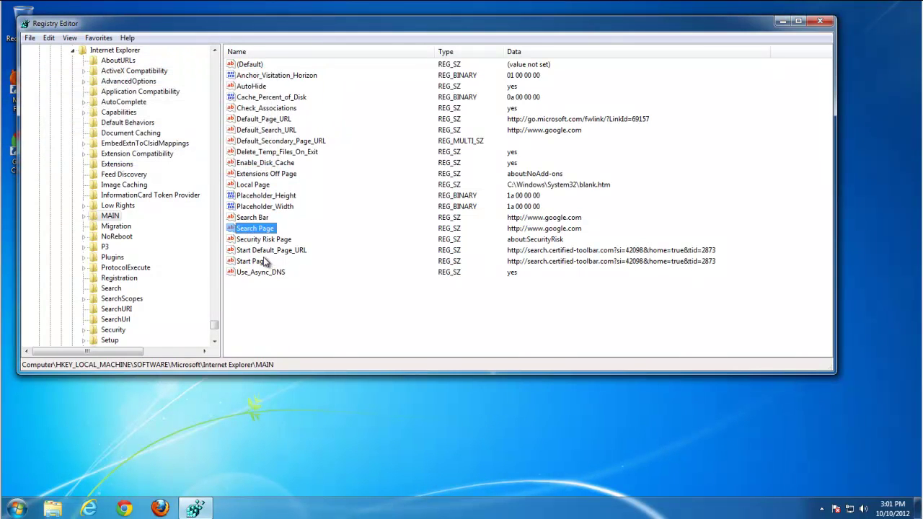
pyautogui.doubleClick(261, 251)
pyautogui.write('http://www.google.com')
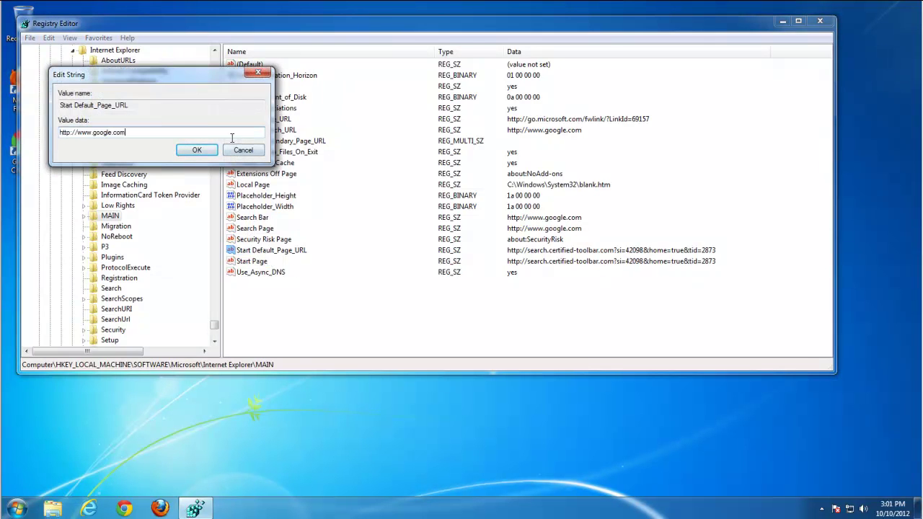
pyautogui.click(197, 150)
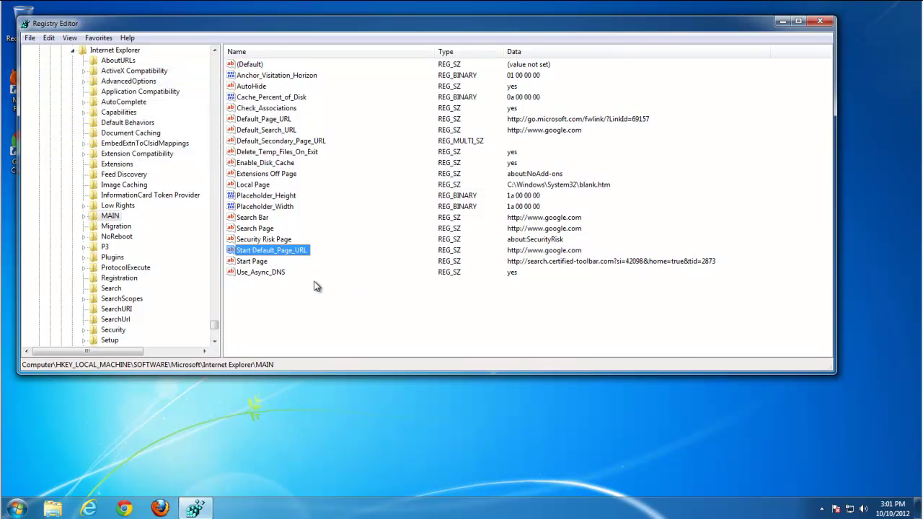
pyautogui.doubleClick(258, 263)
pyautogui.write('http://www.google.com')
pyautogui.click(195, 153)
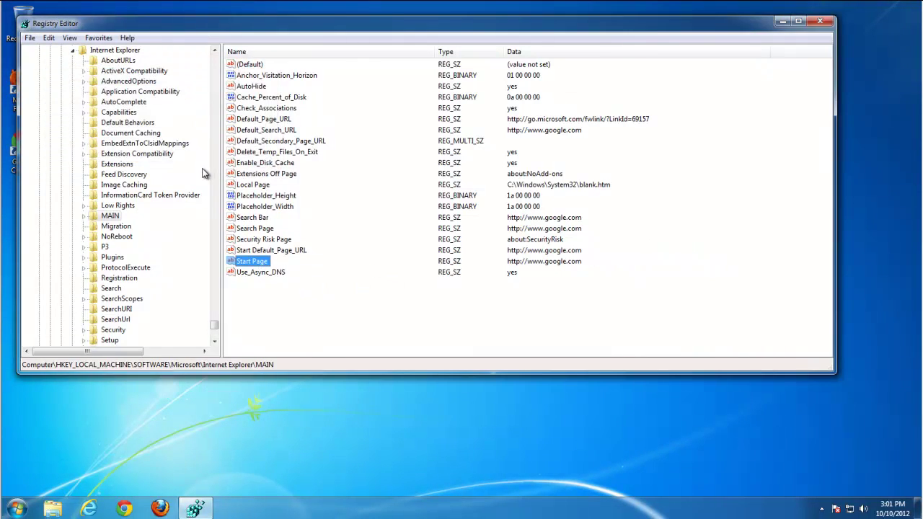
pyautogui.press('F3')
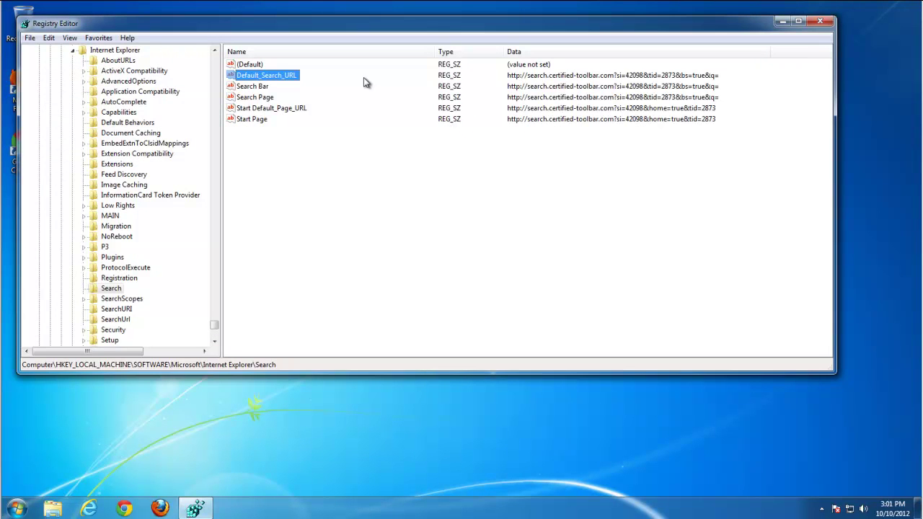
pyautogui.doubleClick(278, 77)
pyautogui.write('http://www.google.com')
pyautogui.click(193, 151)
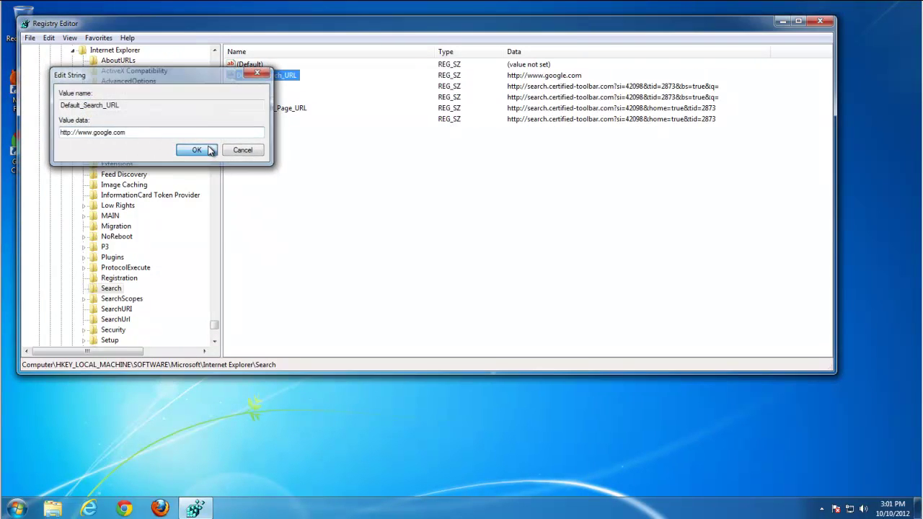
pyautogui.doubleClick(254, 87)
pyautogui.write('http://www.google.com')
pyautogui.click(197, 150)
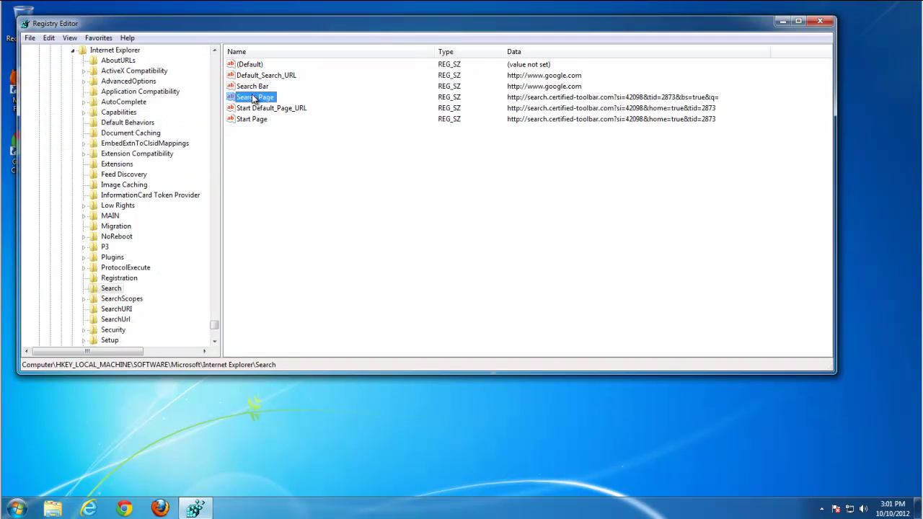
pyautogui.doubleClick(256, 96)
pyautogui.write('http://www.google.com')
pyautogui.click(196, 150)
pyautogui.doubleClick(259, 108)
pyautogui.write('http://www.google.com')
pyautogui.click(196, 153)
pyautogui.doubleClick(251, 119)
pyautogui.write('http://www.google.com')
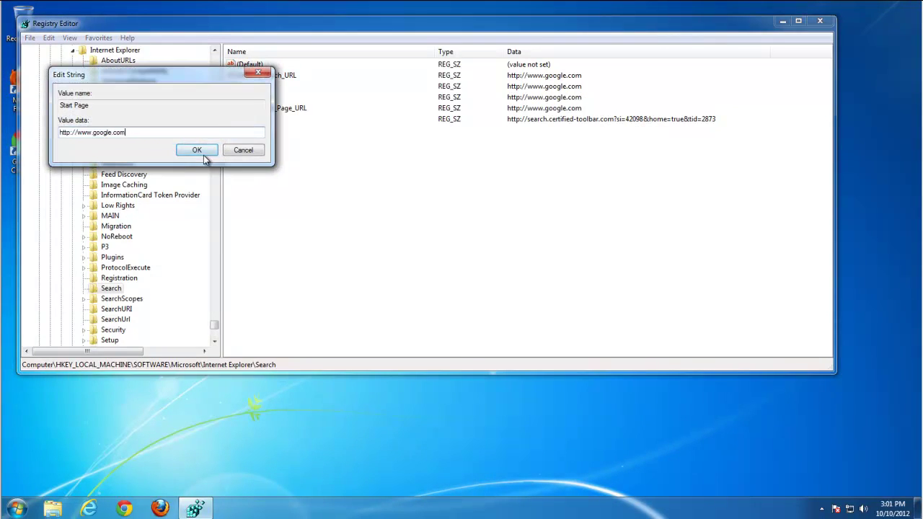
pyautogui.click(196, 152)
# - Expand the HKEY_LOCAL_MACHINE SearchScopes key and delete its {0633EE93-D776-472f-A0FF-E1416B8B2E3A} subkey
pyautogui.click(84, 298)
pyautogui.click(118, 309)
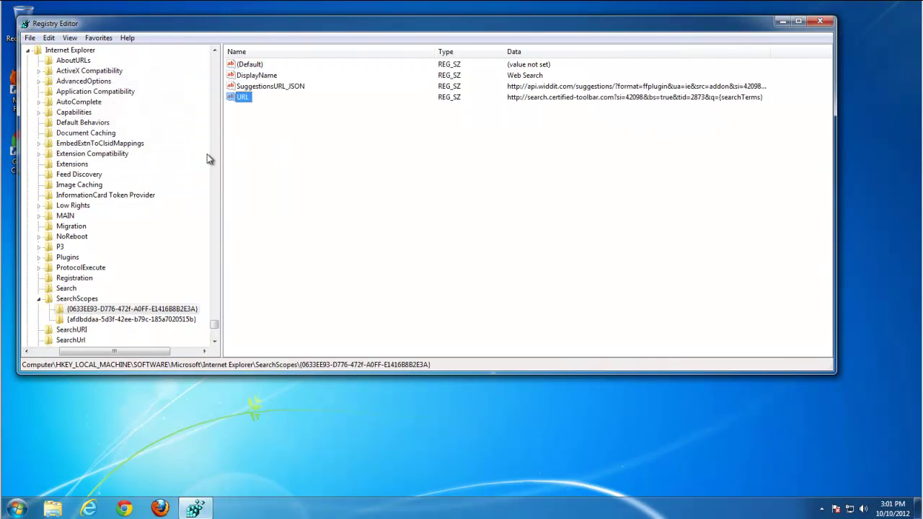
pyautogui.click(130, 320)
pyautogui.click(127, 310)
pyautogui.press('Delete')
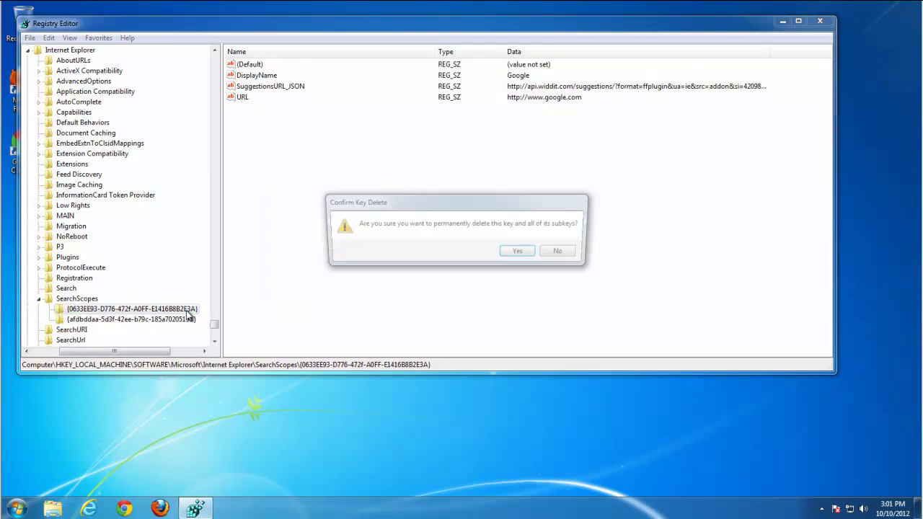
pyautogui.click(519, 253)
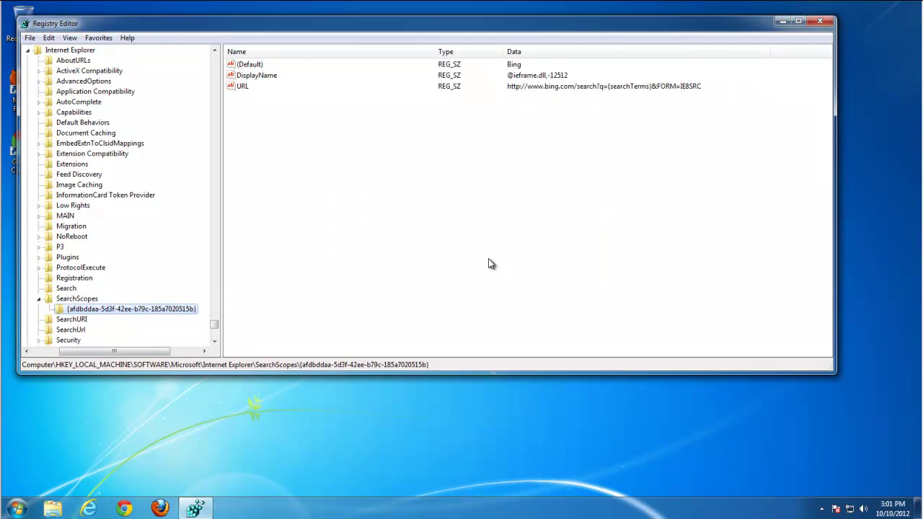
pyautogui.press('Down')
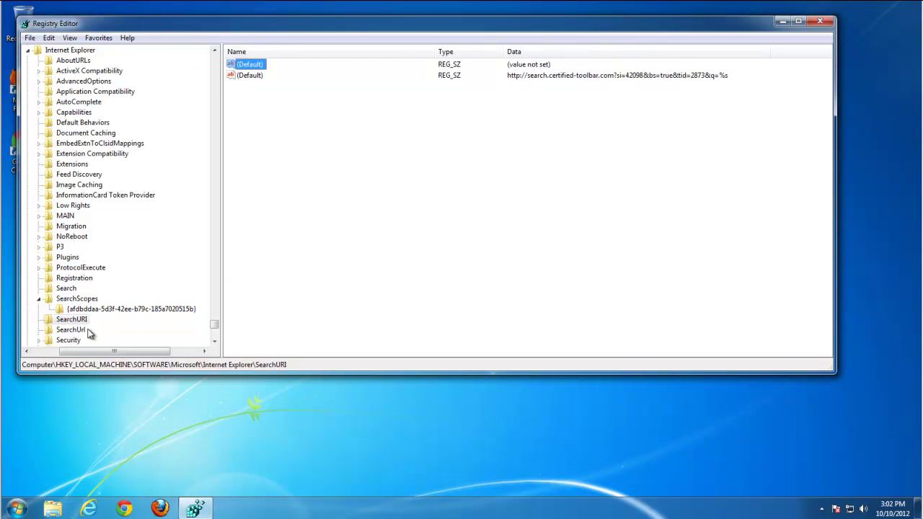
pyautogui.doubleClick(249, 75)
pyautogui.write('http://www.google.com')
pyautogui.click(199, 150)
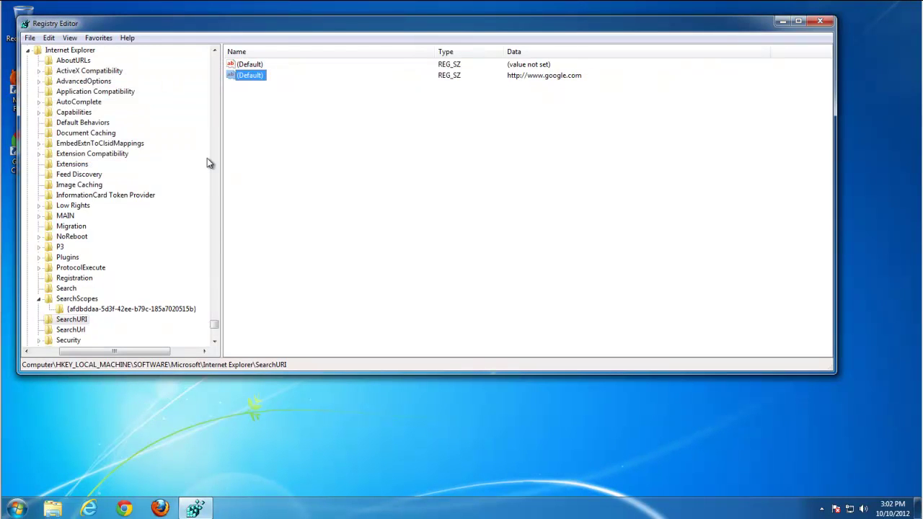
pyautogui.press('Down')
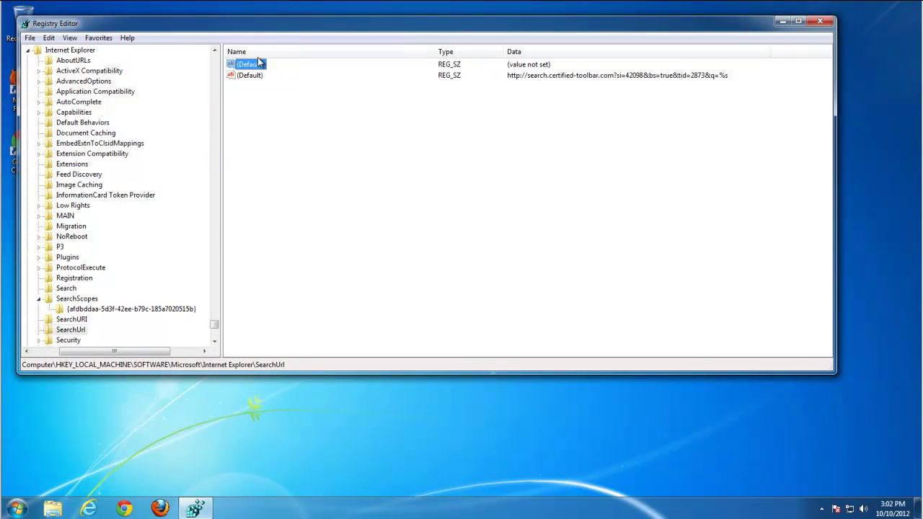
pyautogui.doubleClick(249, 76)
pyautogui.write('http://www.google.com')
pyautogui.click(196, 152)
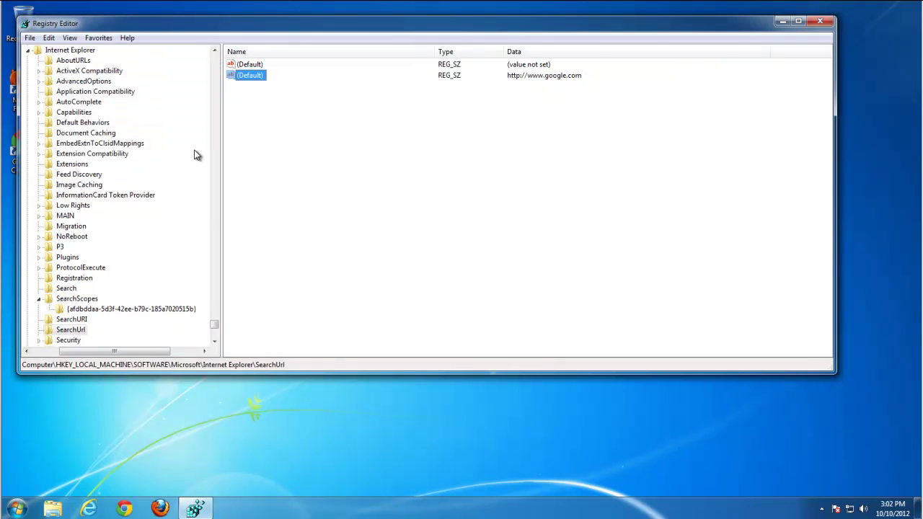
# - Search the rest of the registry twice for remaining matches and close the Registry Editor
pyautogui.press('F3')
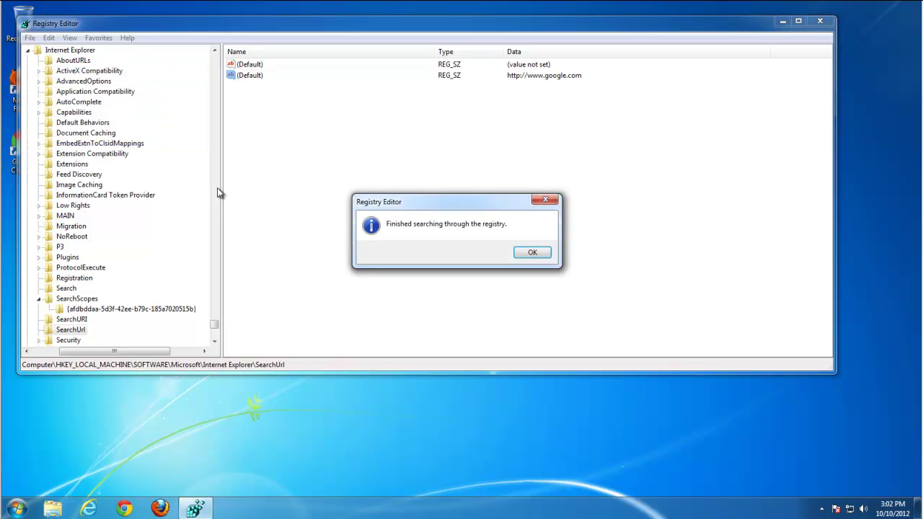
pyautogui.click(520, 258)
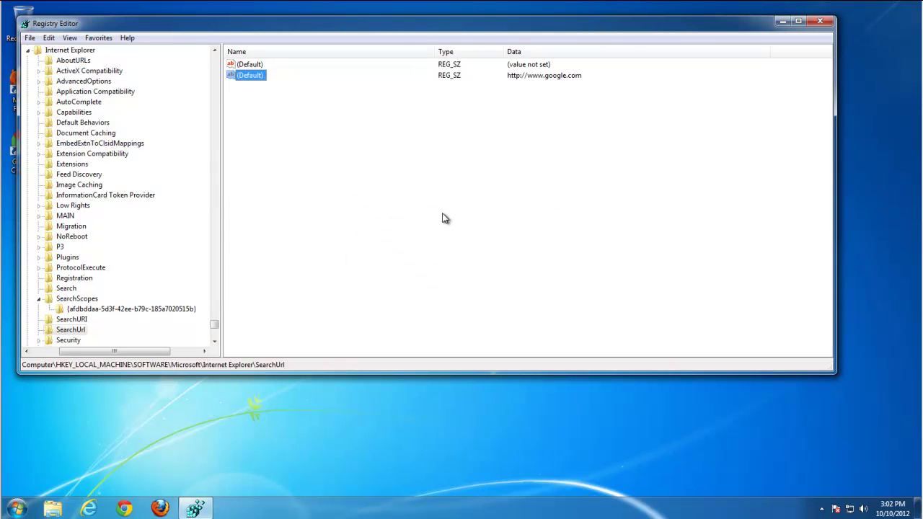
pyautogui.press('F3')
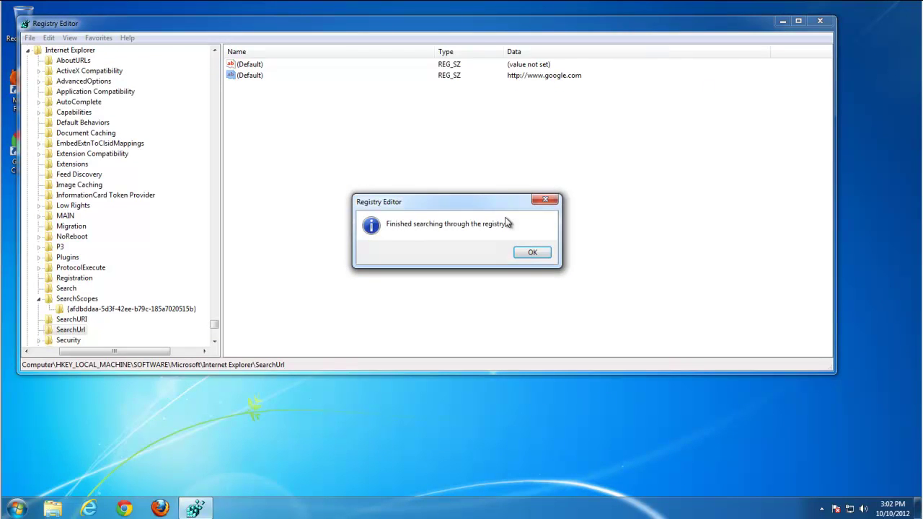
pyautogui.click(530, 251)
pyautogui.click(821, 22)
# - Search the entire computer for files and folders matching "certified"
pyautogui.click(28, 510)
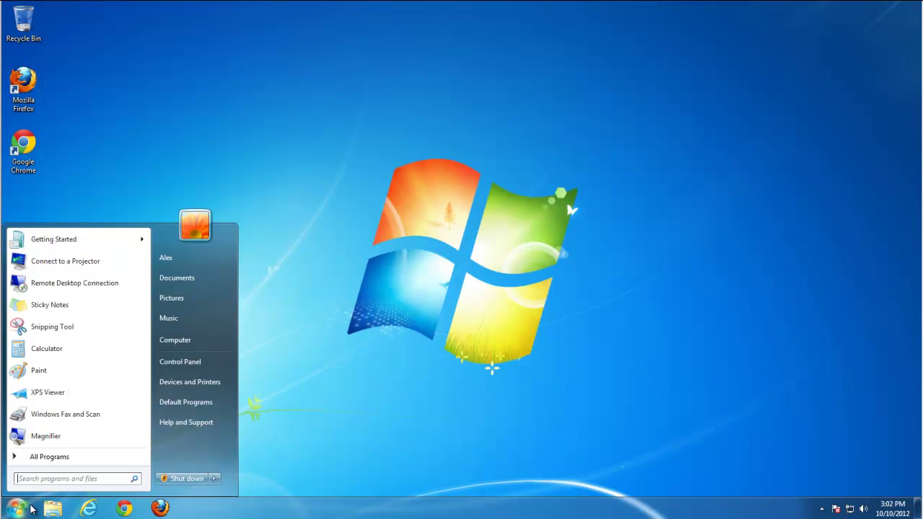
pyautogui.write('certified')
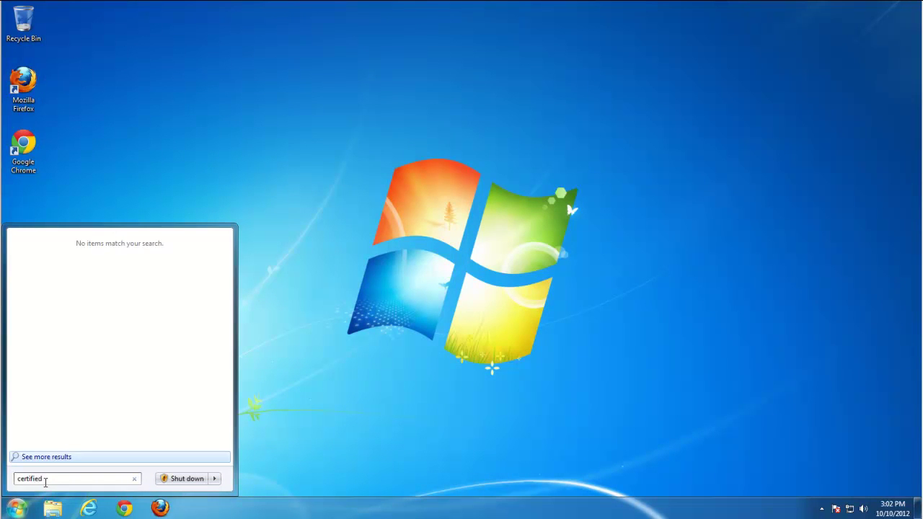
pyautogui.click(43, 457)
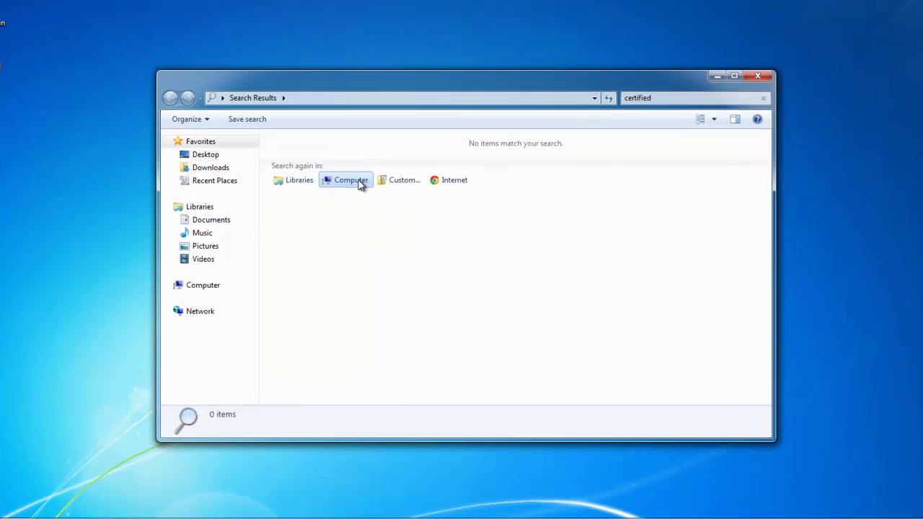
pyautogui.click(361, 184)
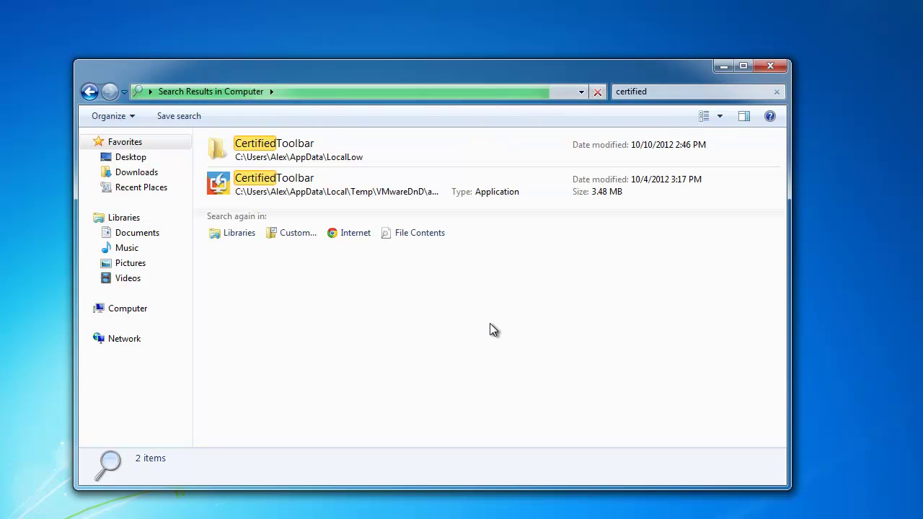
# - Delete the CertifiedToolbar folder located in AppData\LocalLow from the search results
pyautogui.click(264, 146)
pyautogui.rightClick(262, 142)
pyautogui.click(240, 147)
pyautogui.press('Delete')
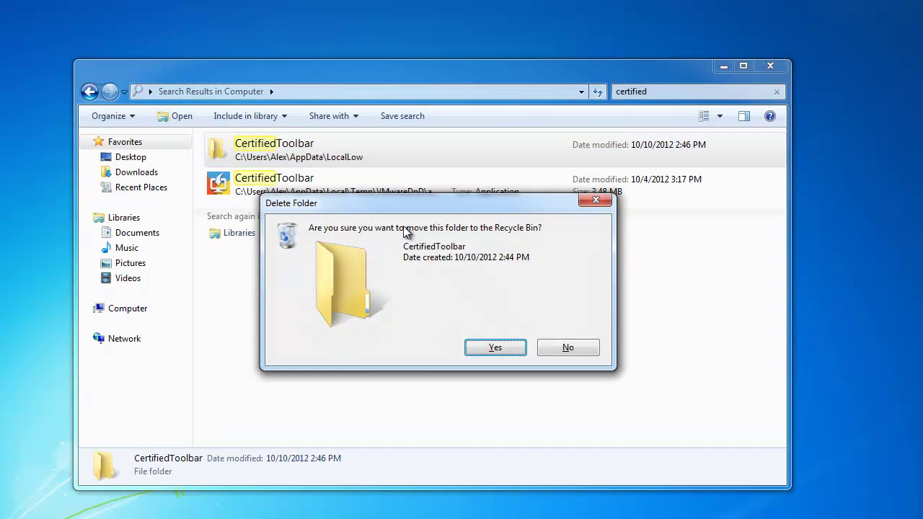
pyautogui.click(495, 347)
pyautogui.press('Delete')
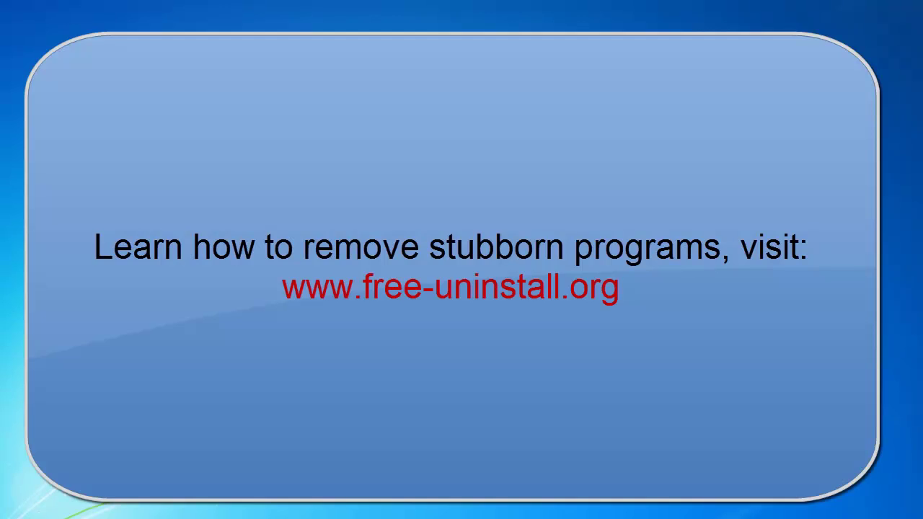